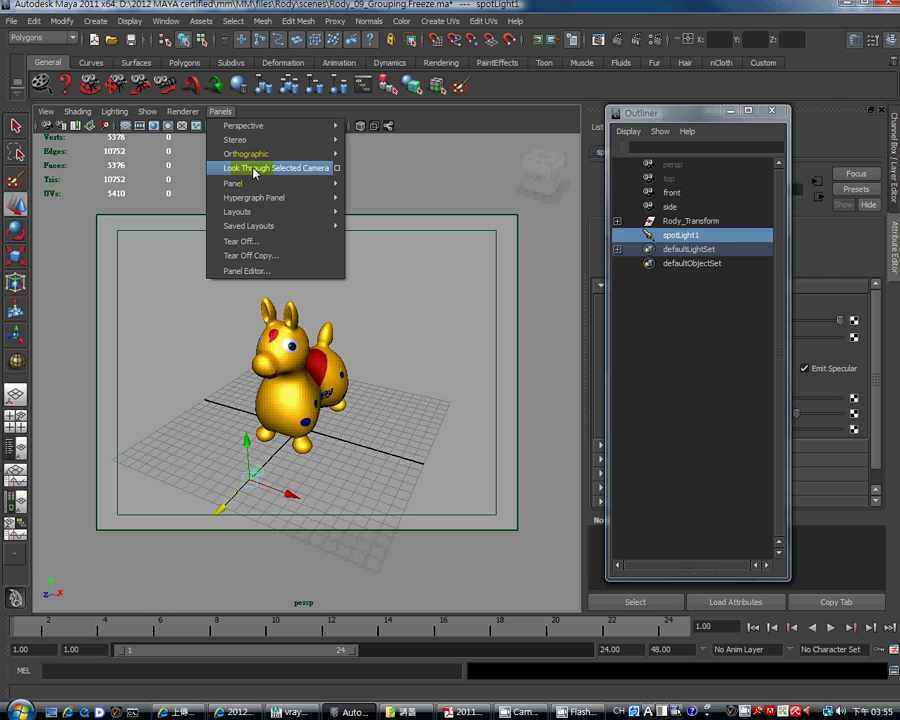
Look through spotLight1 and move it back so it faces the whole Rody model from the front.
{"action": "left_click", "coordinate": [255, 168]}
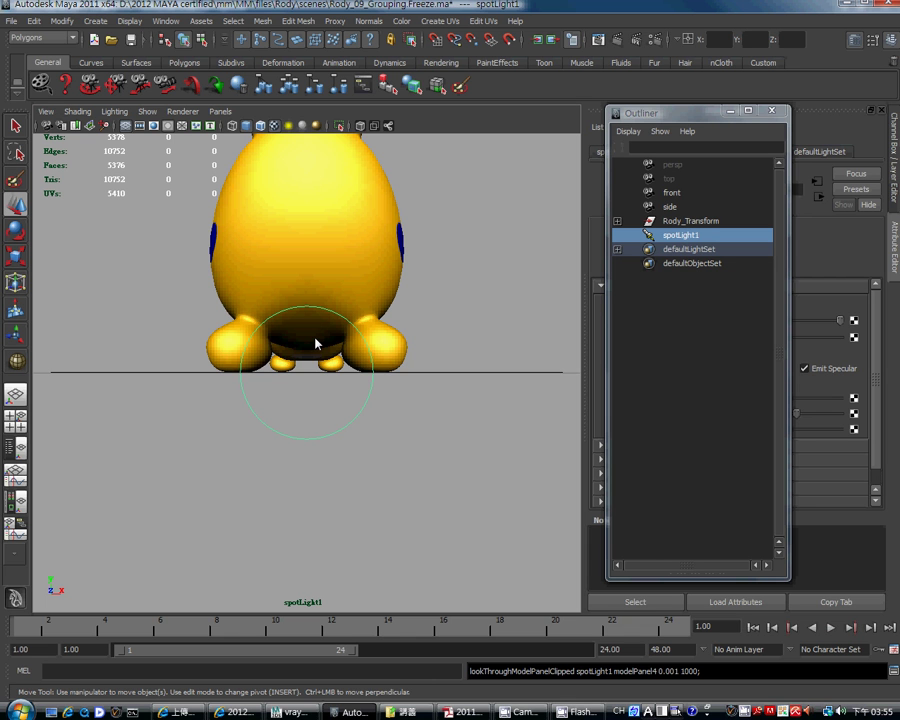
{"action": "left_click_drag", "start_coordinate": [316, 343], "coordinate": [345, 474], "text": "alt"}
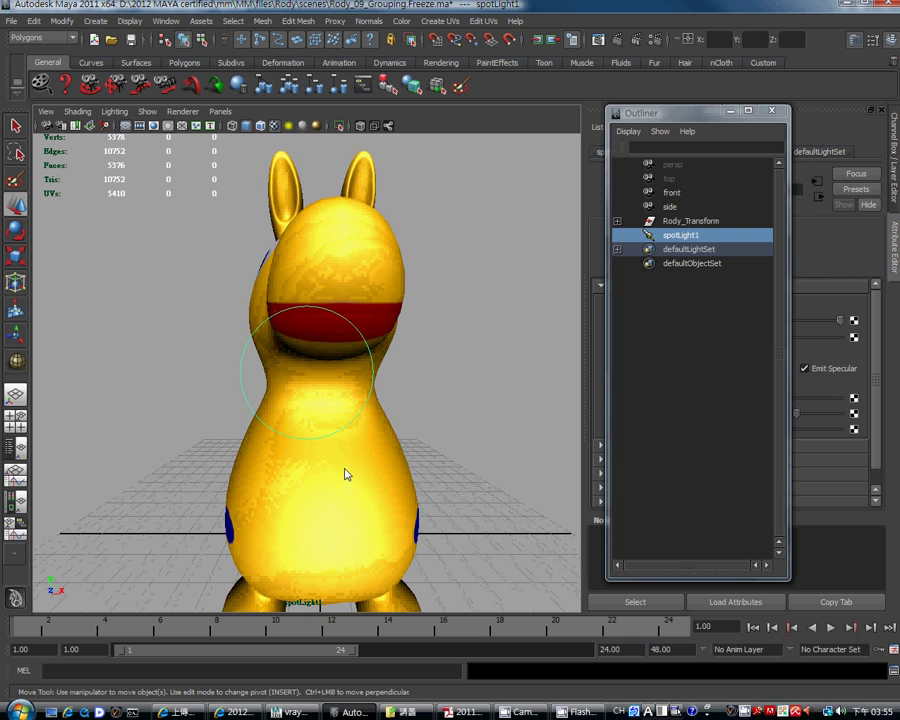
{"action": "right_click_drag", "start_coordinate": [345, 474], "coordinate": [341, 472], "text": "alt"}
{"action": "left_click_drag", "start_coordinate": [341, 472], "coordinate": [342, 506], "text": "alt"}
{"action": "middle_click_drag", "start_coordinate": [342, 506], "coordinate": [318, 410], "text": "alt"}
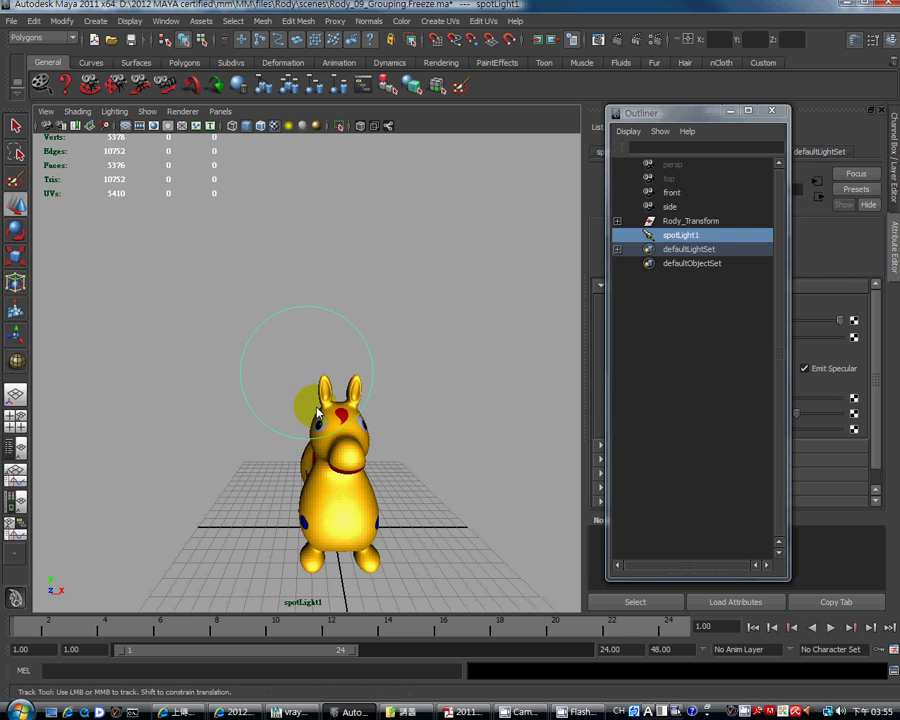
{"action": "left_click_drag", "start_coordinate": [318, 410], "coordinate": [295, 438], "text": "alt"}
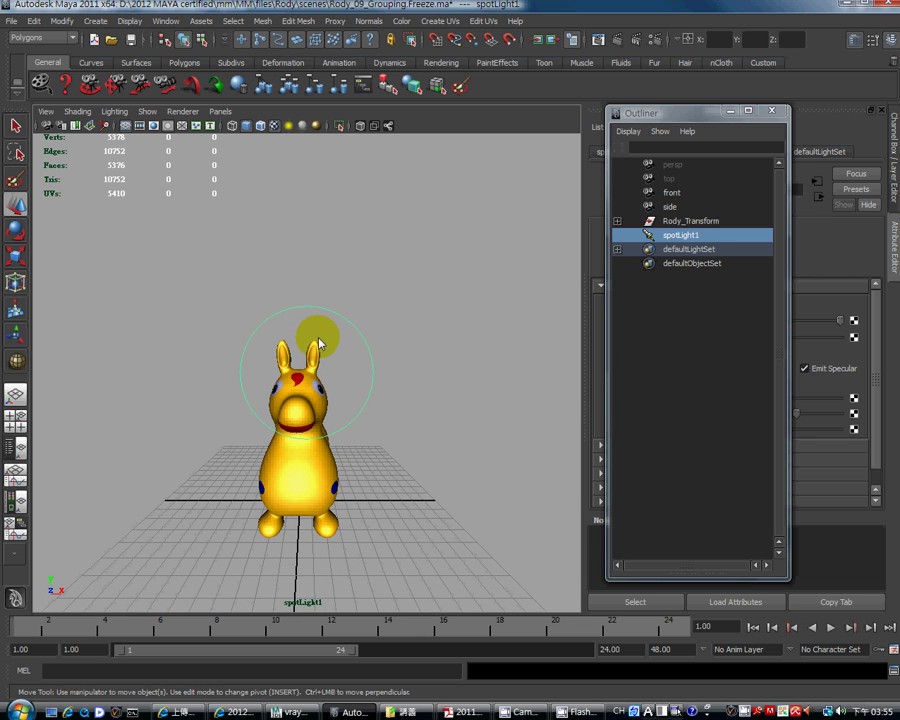
Raise spotLight1's viewpoint so it looks down on the front of the Rody model, centred in the light circle.
{"action": "left_click", "coordinate": [343, 398], "text": "alt"}
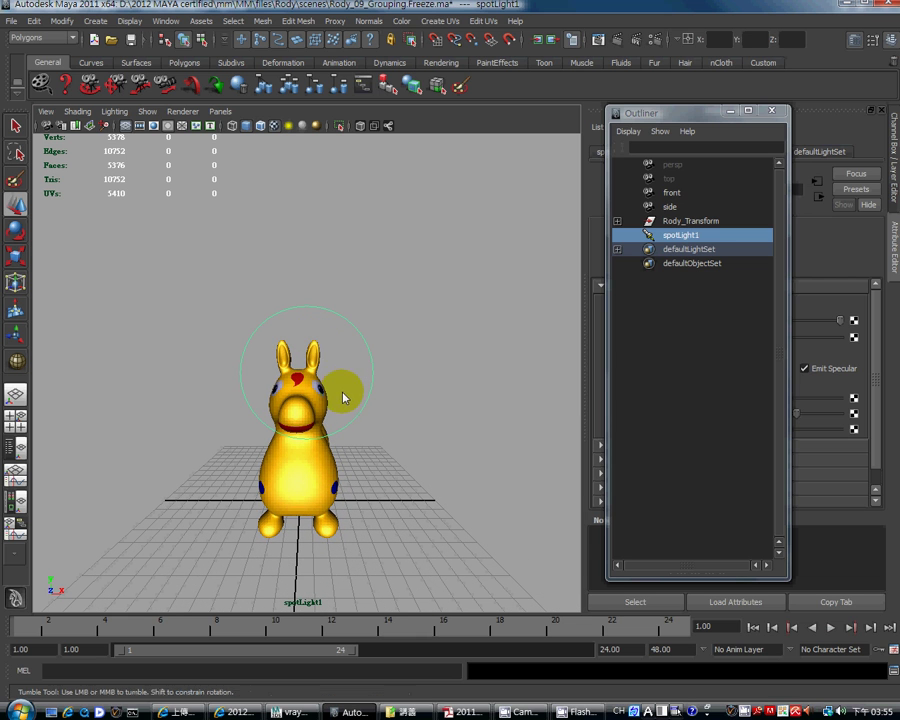
{"action": "right_click_drag", "start_coordinate": [343, 398], "coordinate": [341, 410], "text": "alt"}
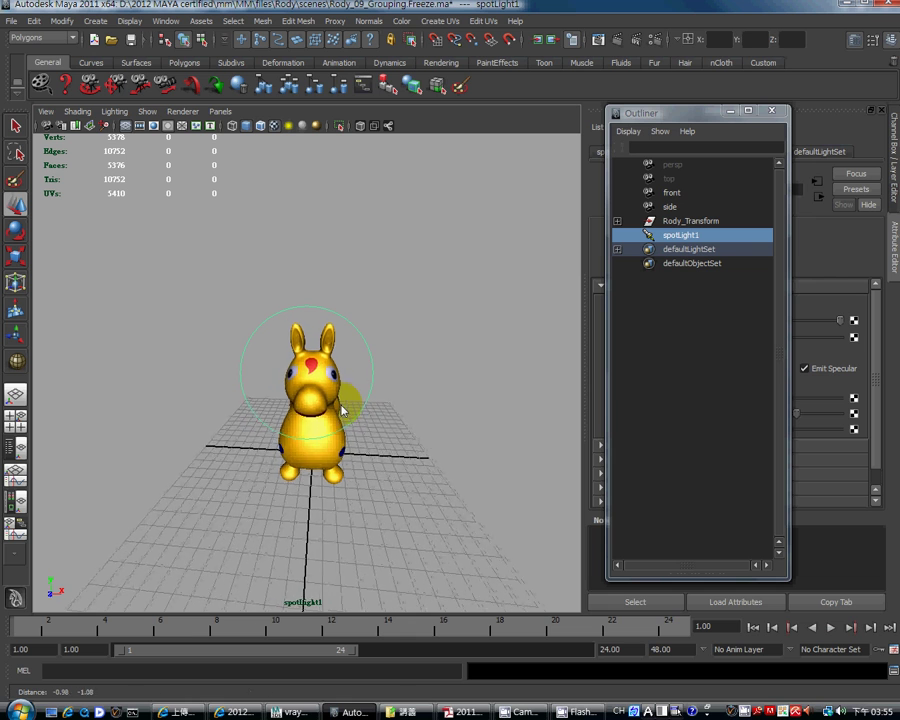
{"action": "scroll", "coordinate": [346, 410], "scroll_direction": "up", "scroll_amount": 2}
{"action": "scroll", "coordinate": [365, 436], "scroll_direction": "down", "scroll_amount": 2}
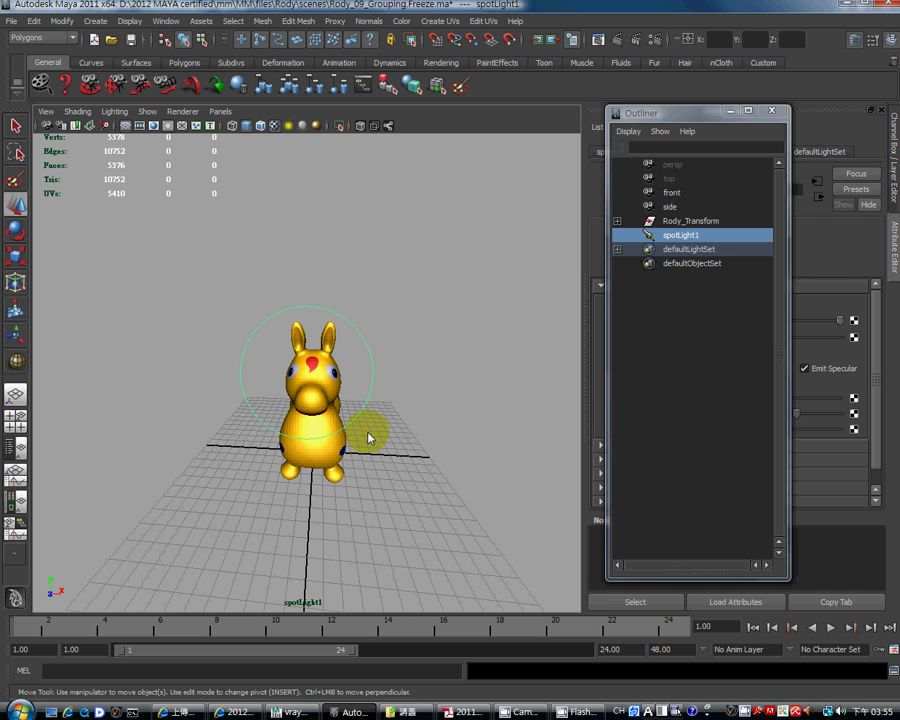
{"action": "left_click_drag", "start_coordinate": [368, 432], "coordinate": [372, 428], "text": "alt"}
{"action": "key", "text": "ctrl+z"}
{"action": "key", "text": "ctrl+z"}
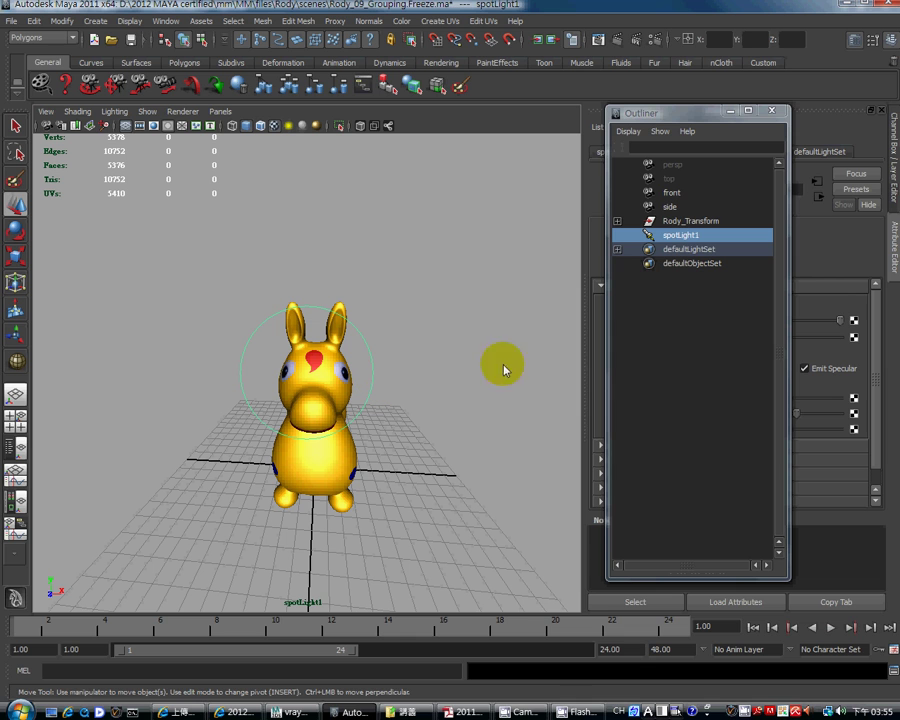
Move the Outliner clear of the light attributes and widen spotLight1's cone angle to 48.295.
{"action": "left_click_drag", "start_coordinate": [693, 114], "coordinate": [528, 100]}
{"action": "left_click", "coordinate": [893, 254]}
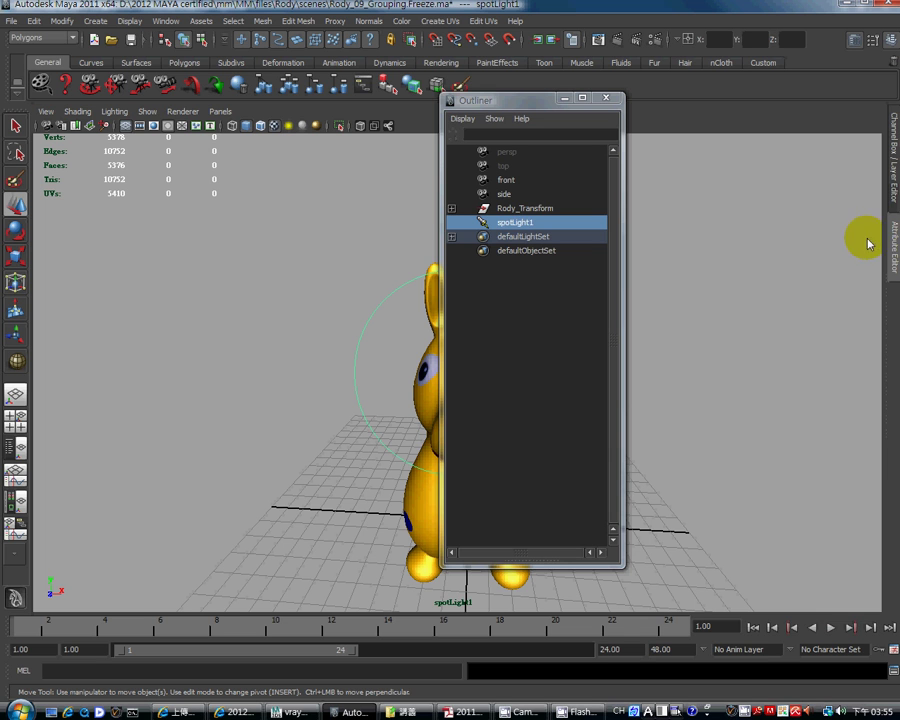
{"action": "left_click", "coordinate": [892, 262]}
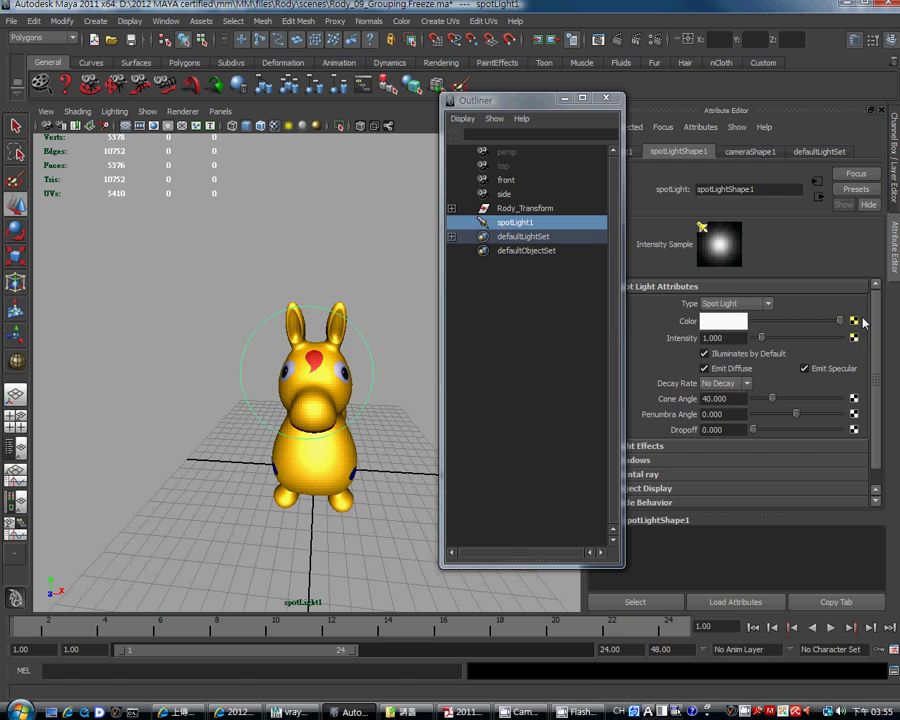
{"action": "left_click_drag", "start_coordinate": [880, 316], "coordinate": [880, 372]}
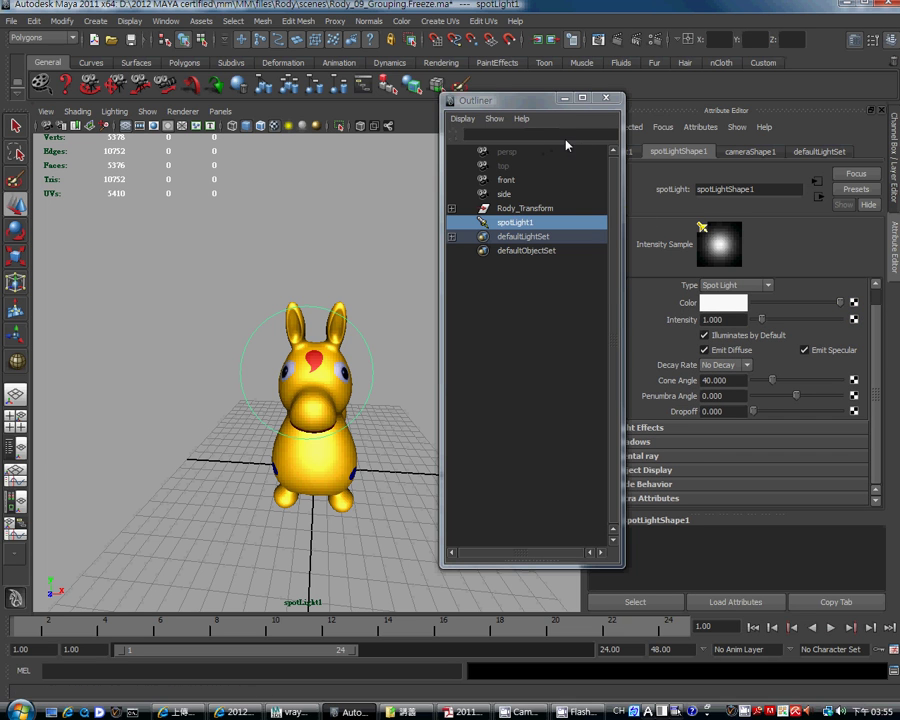
{"action": "left_click_drag", "start_coordinate": [538, 100], "coordinate": [513, 89]}
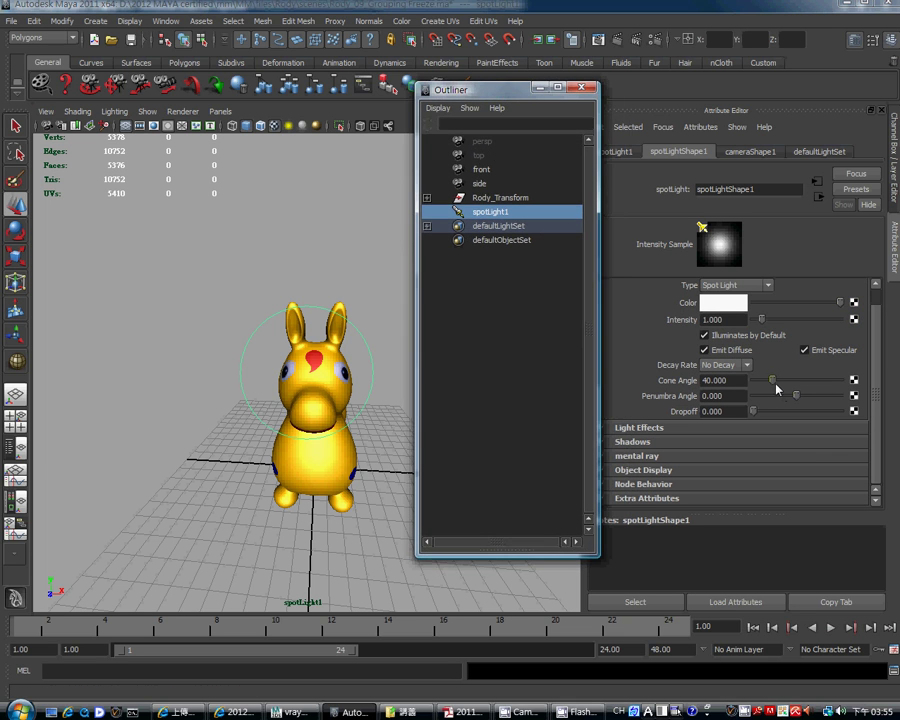
{"action": "left_click_drag", "start_coordinate": [777, 389], "coordinate": [748, 410]}
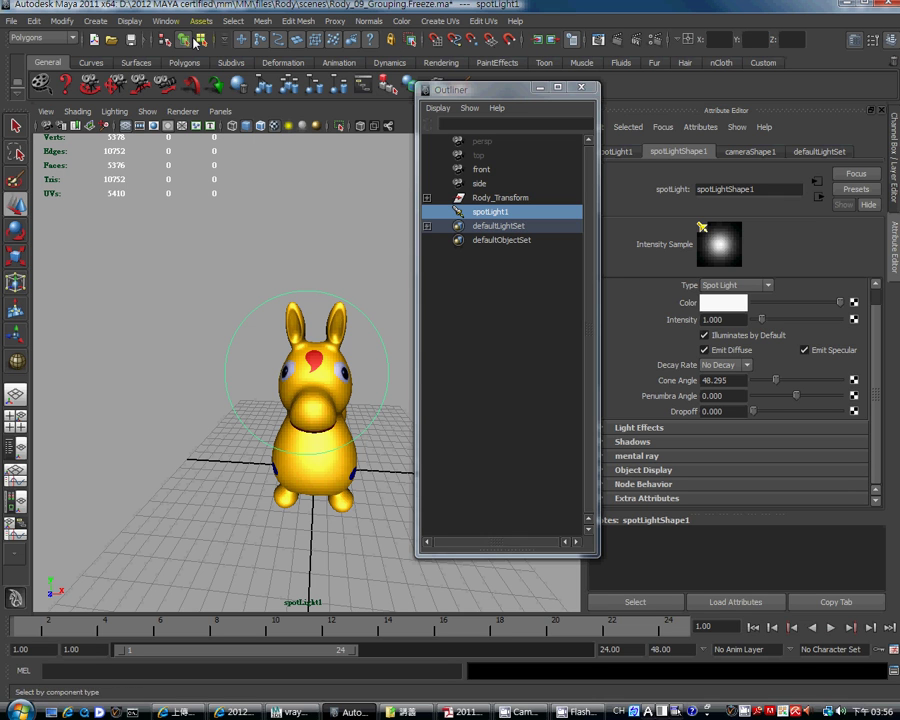
Render the spotlight's view to check the lit area, and close the output and render windows.
{"action": "left_click", "coordinate": [619, 42]}
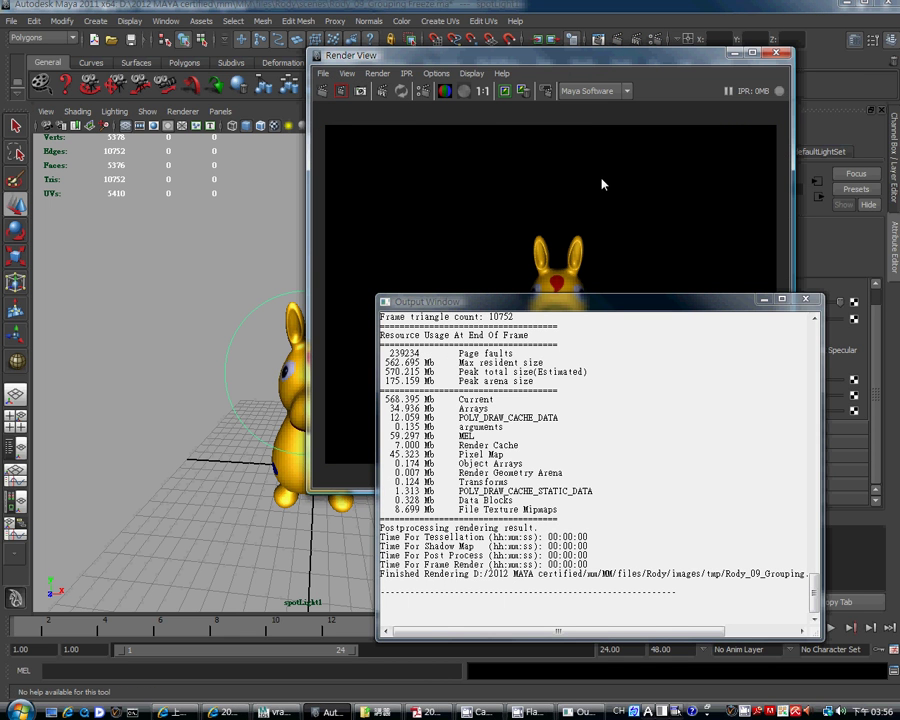
{"action": "left_click", "coordinate": [603, 183]}
{"action": "left_click", "coordinate": [801, 303]}
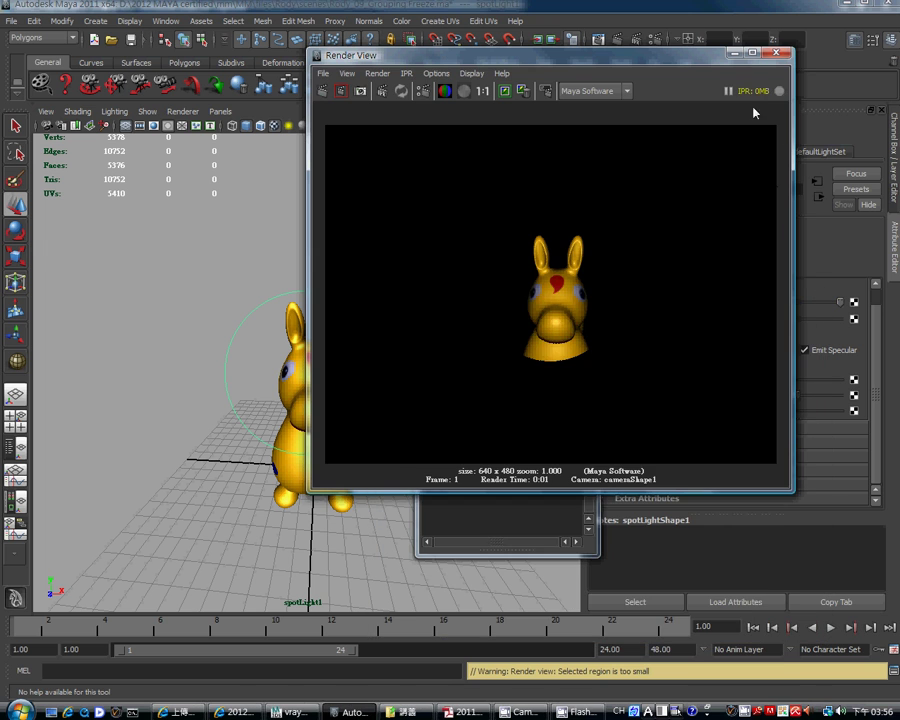
{"action": "left_click", "coordinate": [782, 56]}
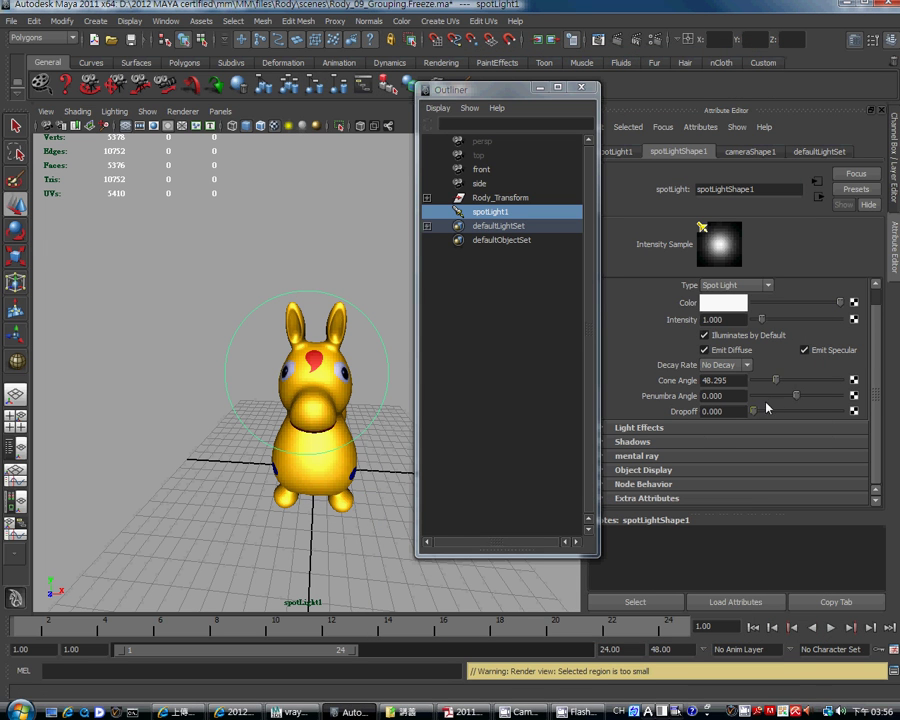
Examine spotLight1's Light Effects settings, including fog, barn doors and the Decay Regions with Region 1.
{"action": "left_click", "coordinate": [650, 432]}
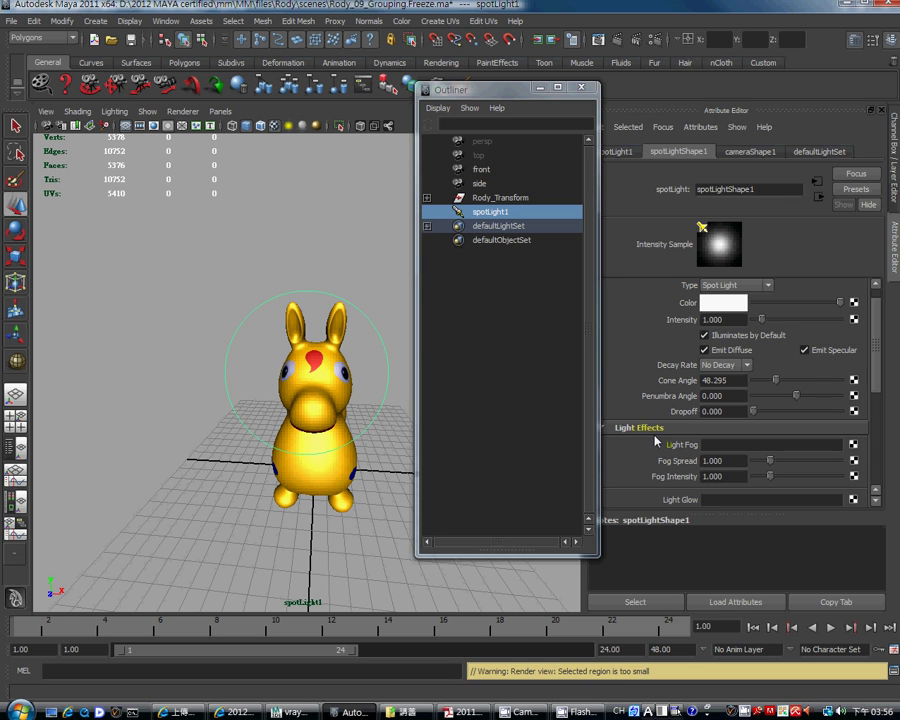
{"action": "scroll", "coordinate": [770, 400], "scroll_direction": "down", "scroll_amount": 2}
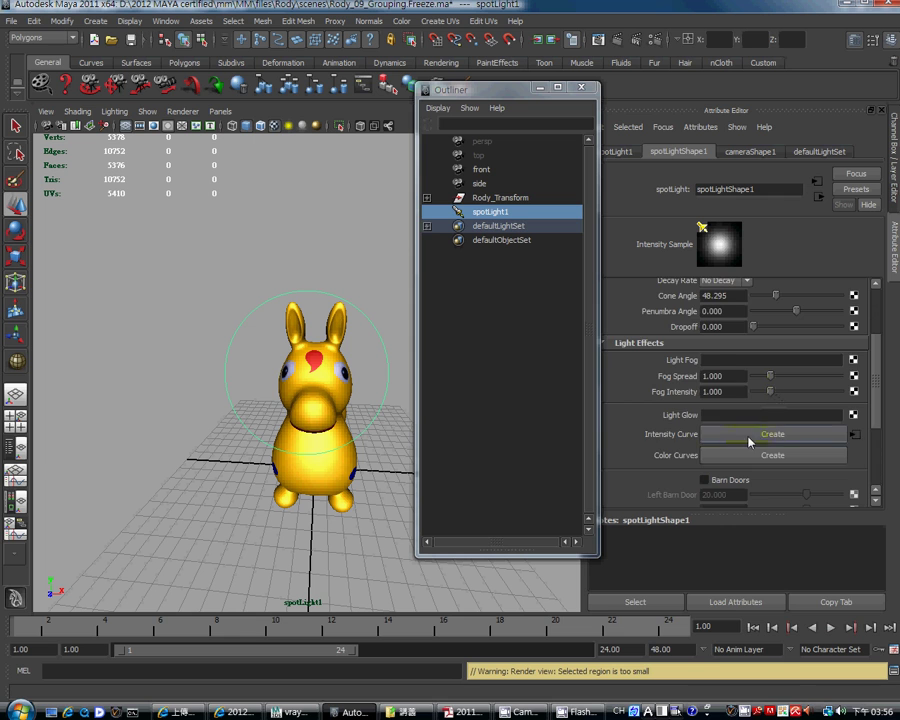
{"action": "scroll", "coordinate": [749, 436], "scroll_direction": "down", "scroll_amount": 3}
{"action": "left_click", "coordinate": [648, 429]}
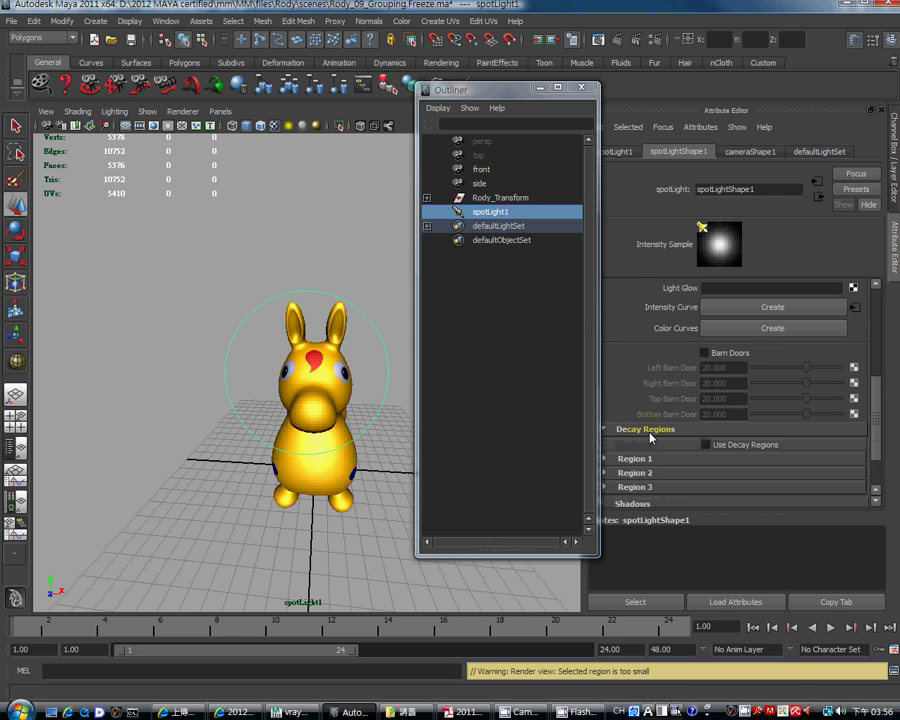
{"action": "left_click", "coordinate": [643, 461]}
{"action": "scroll", "coordinate": [645, 465], "scroll_direction": "down", "scroll_amount": 2}
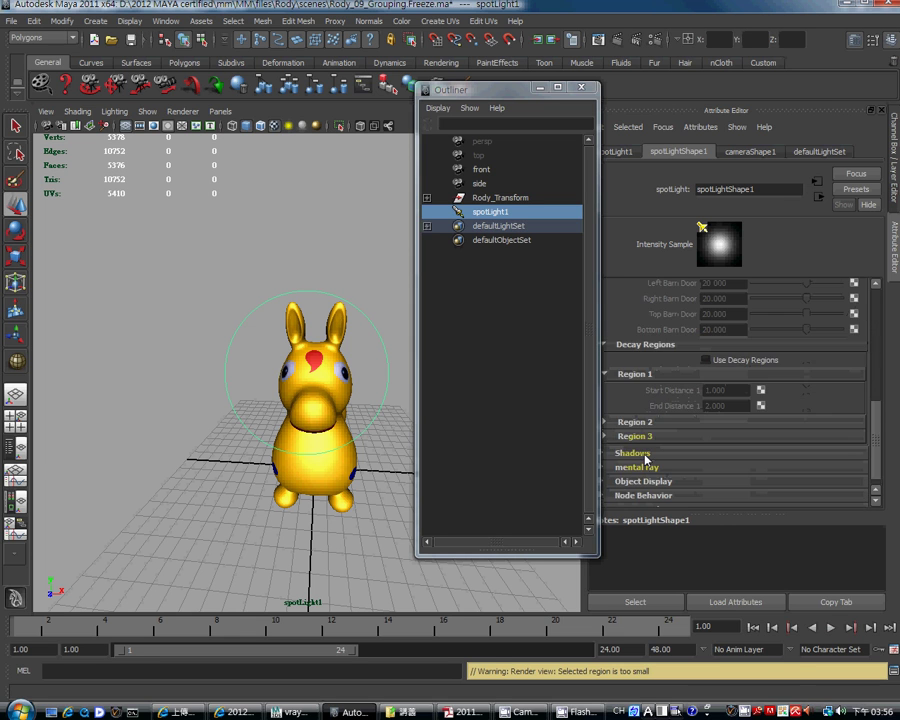
{"action": "scroll", "coordinate": [646, 456], "scroll_direction": "up", "scroll_amount": 10}
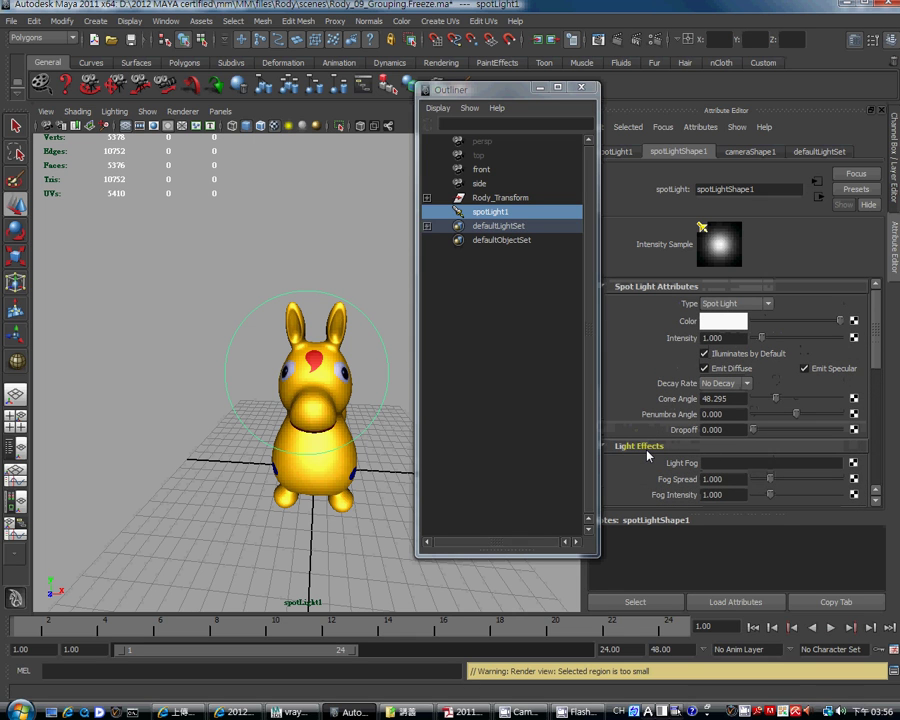
{"action": "scroll", "coordinate": [647, 455], "scroll_direction": "down", "scroll_amount": 2}
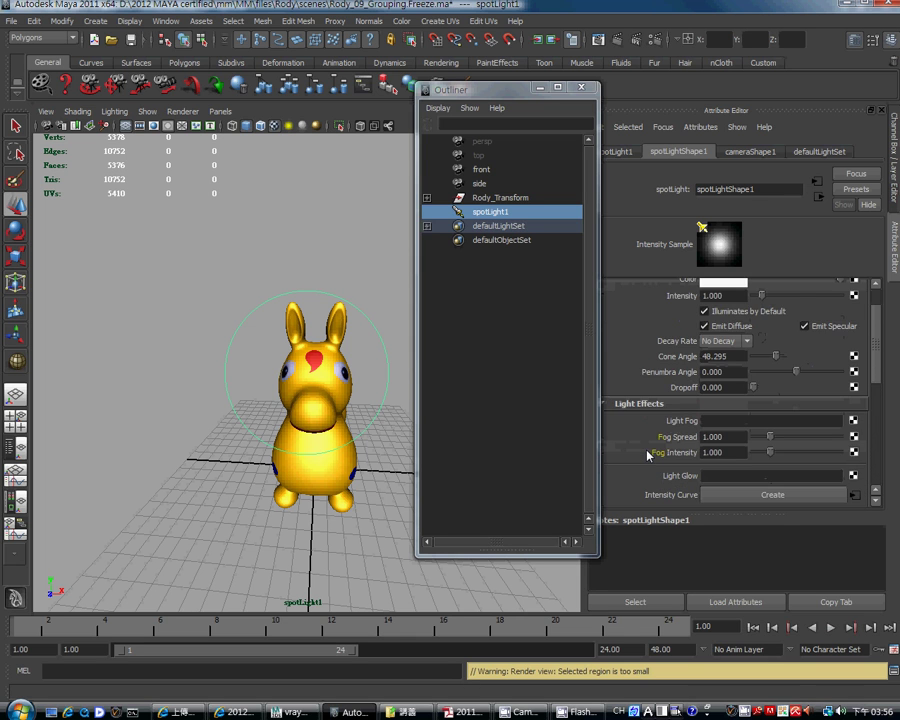
{"action": "scroll", "coordinate": [647, 455], "scroll_direction": "up", "scroll_amount": 2}
{"action": "scroll", "coordinate": [647, 455], "scroll_direction": "down", "scroll_amount": 2}
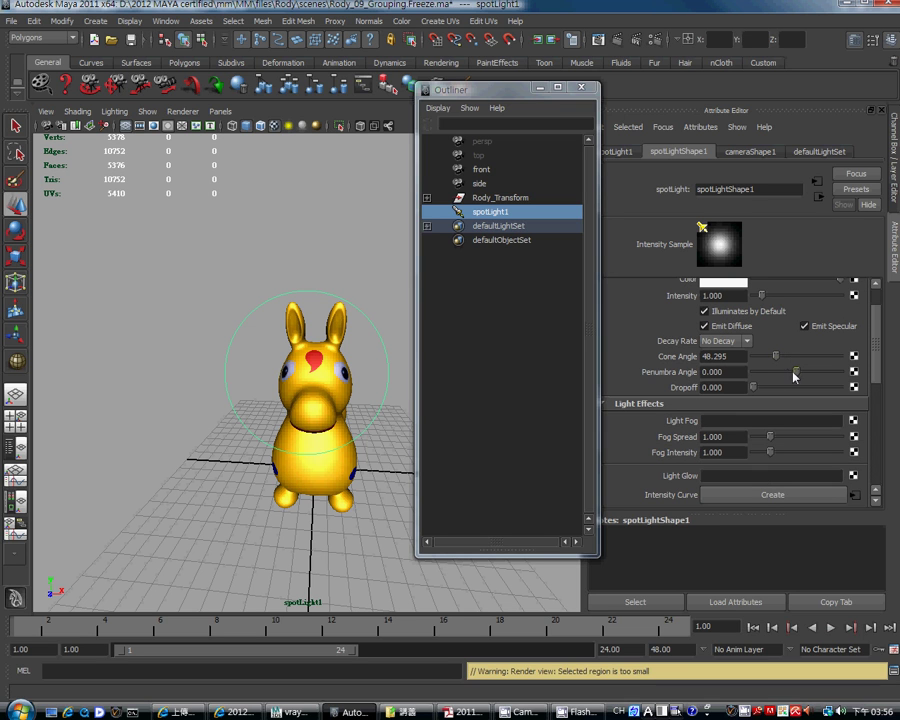
Raise spotLight1's penumbra angle to the slider's maximum and render the soft edge with Maya Software.
{"action": "left_click_drag", "start_coordinate": [795, 376], "coordinate": [898, 365]}
{"action": "left_click", "coordinate": [435, 38]}
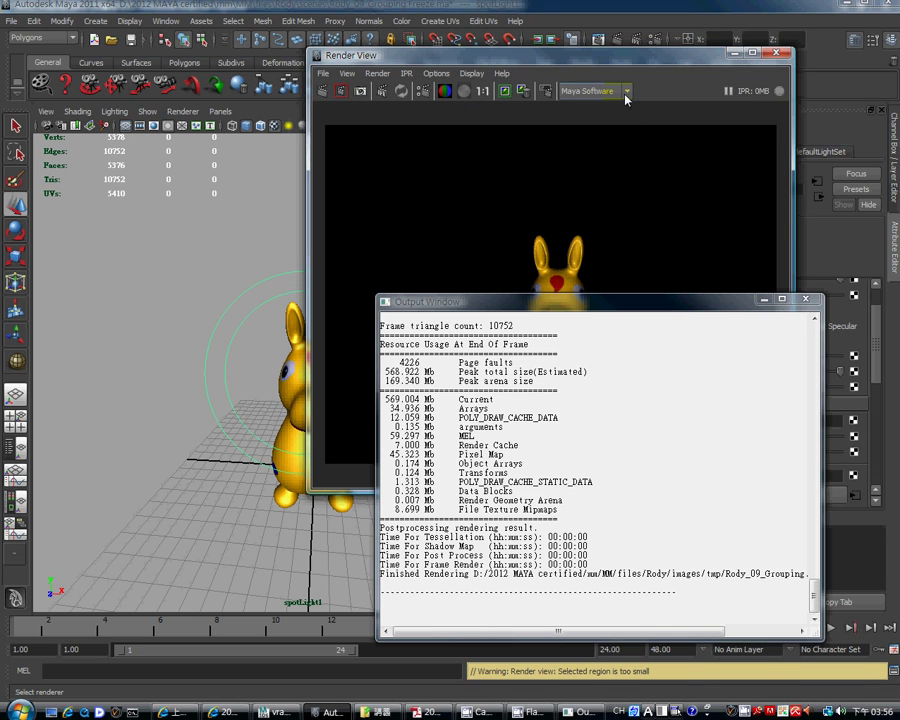
{"action": "left_click", "coordinate": [626, 92]}
{"action": "left_click", "coordinate": [590, 105]}
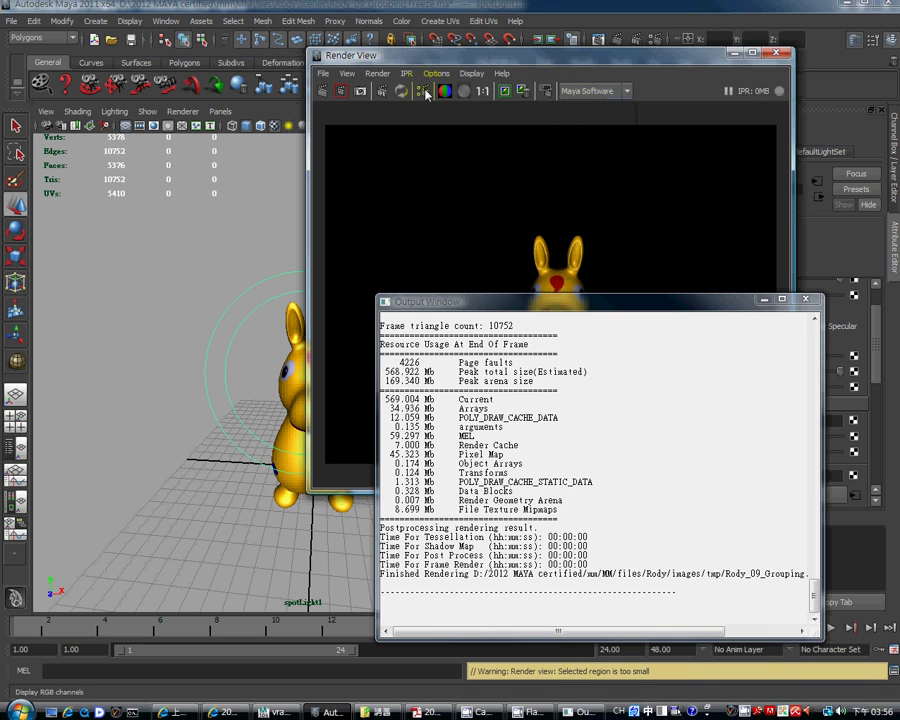
{"action": "left_click", "coordinate": [322, 95]}
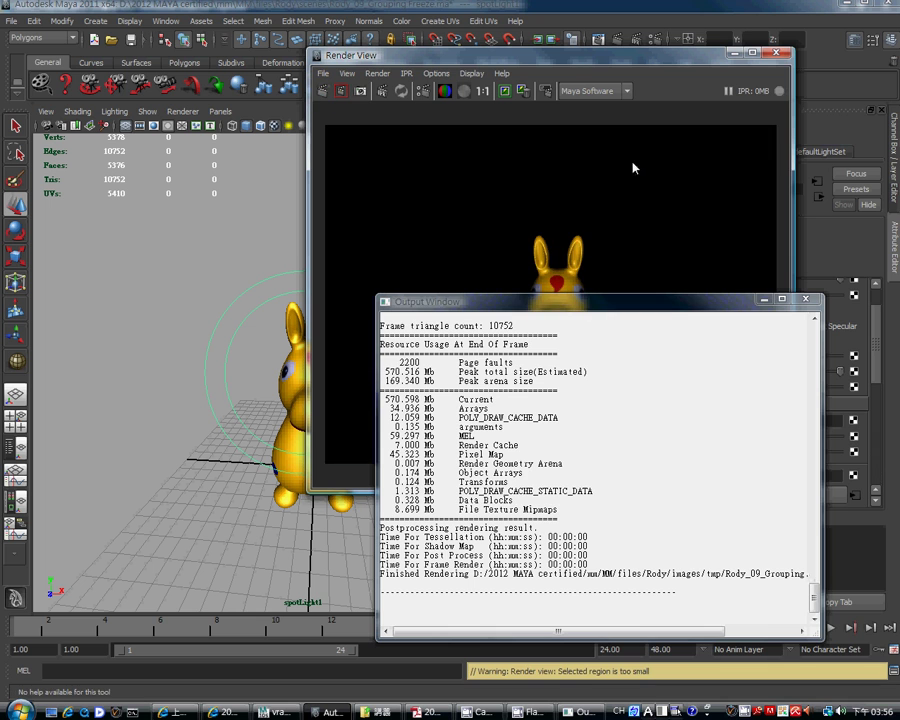
Nudge the deselected spotlight's view slightly and switch the viewport back to the persp camera, closer to the Rody model.
{"action": "left_click", "coordinate": [157, 316]}
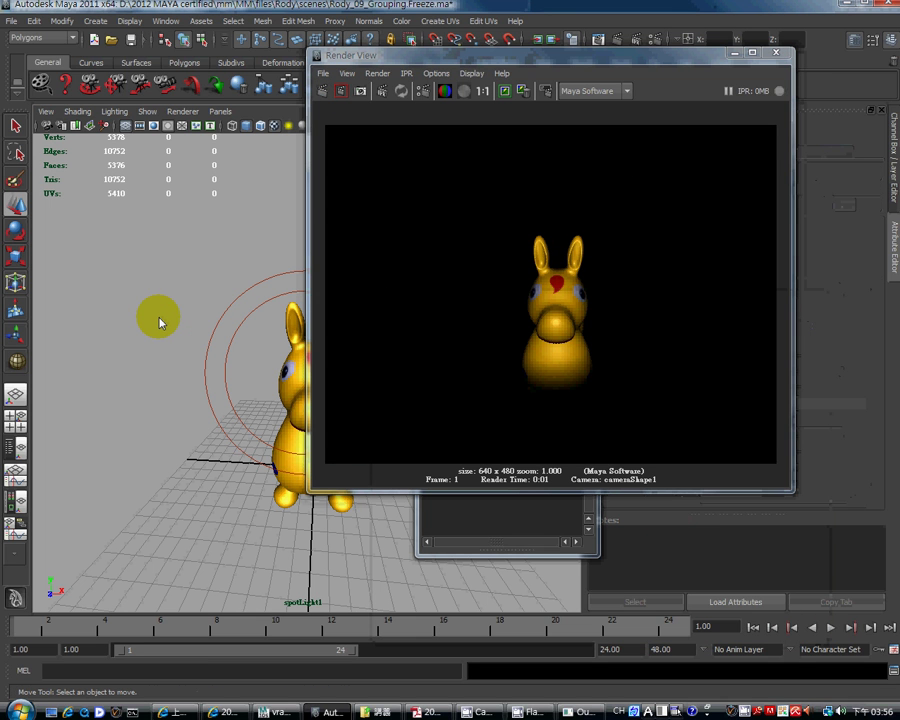
{"action": "middle_click_drag", "start_coordinate": [158, 318], "coordinate": [90, 320], "text": "alt"}
{"action": "left_click_drag", "start_coordinate": [90, 320], "coordinate": [147, 307], "text": "alt"}
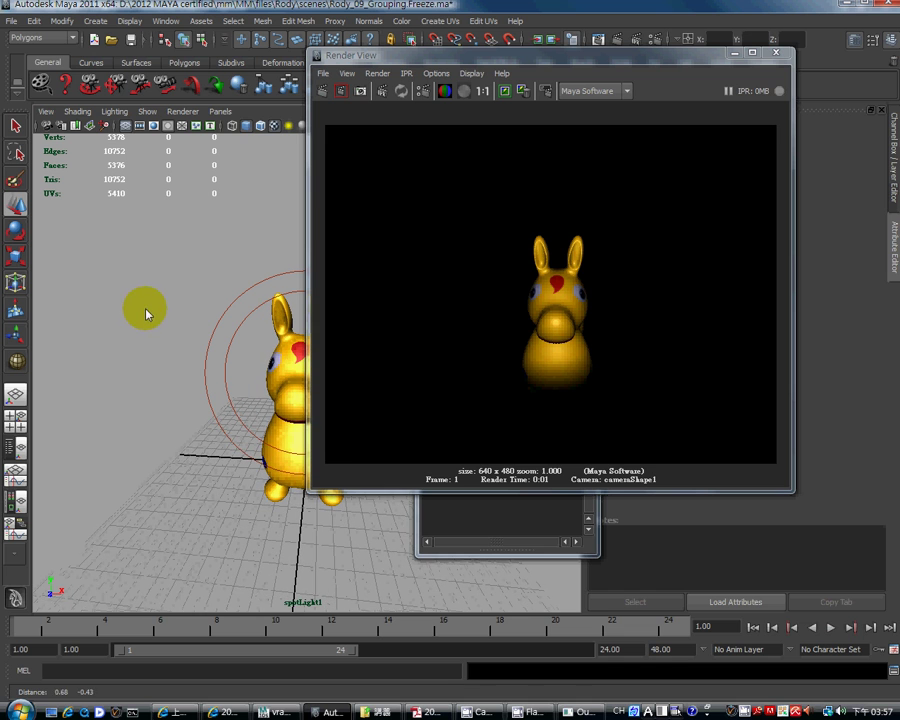
{"action": "left_click", "coordinate": [220, 111]}
{"action": "mouse_move", "coordinate": [330, 126]}
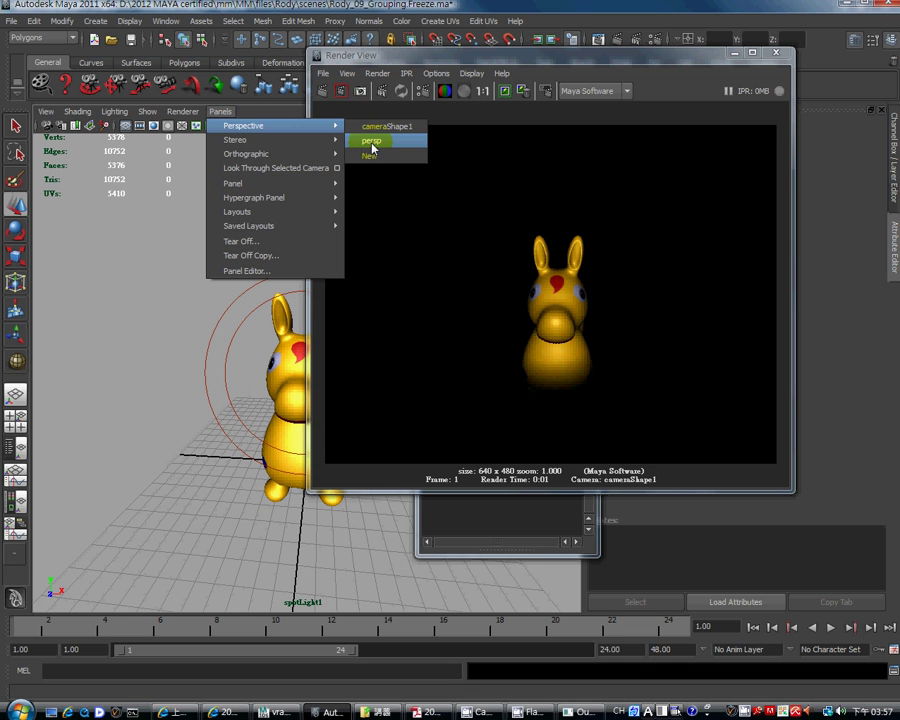
{"action": "left_click", "coordinate": [372, 148]}
{"action": "mouse_move", "coordinate": [247, 364]}
{"action": "right_mouse_down", "text": "alt"}
{"action": "mouse_move", "coordinate": [270, 372]}
{"action": "mouse_move", "coordinate": [254, 371]}
{"action": "mouse_move", "coordinate": [261, 373]}
{"action": "right_mouse_up", "text": "alt"}
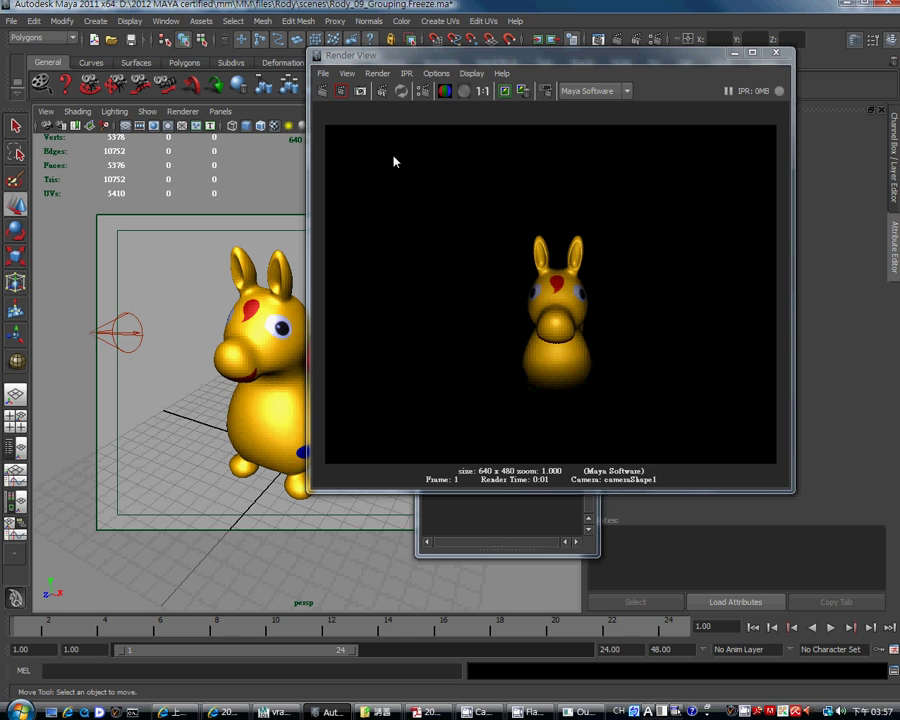
Render the persp view to check the spotlight on the Rody model, and close the output and render windows.
{"action": "left_click", "coordinate": [322, 91]}
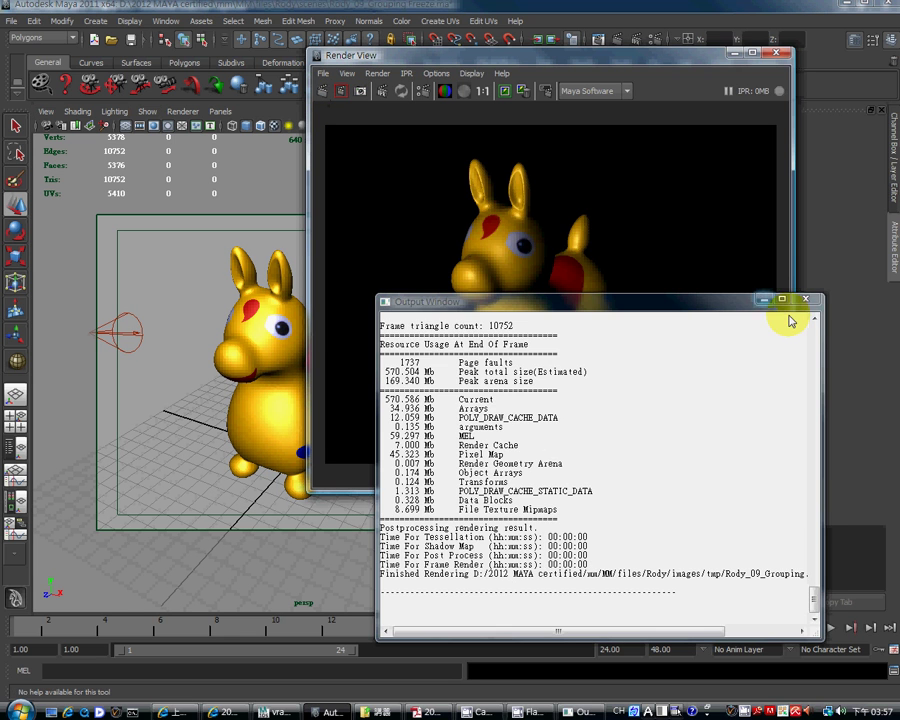
{"action": "left_click", "coordinate": [805, 299]}
{"action": "left_click", "coordinate": [689, 331]}
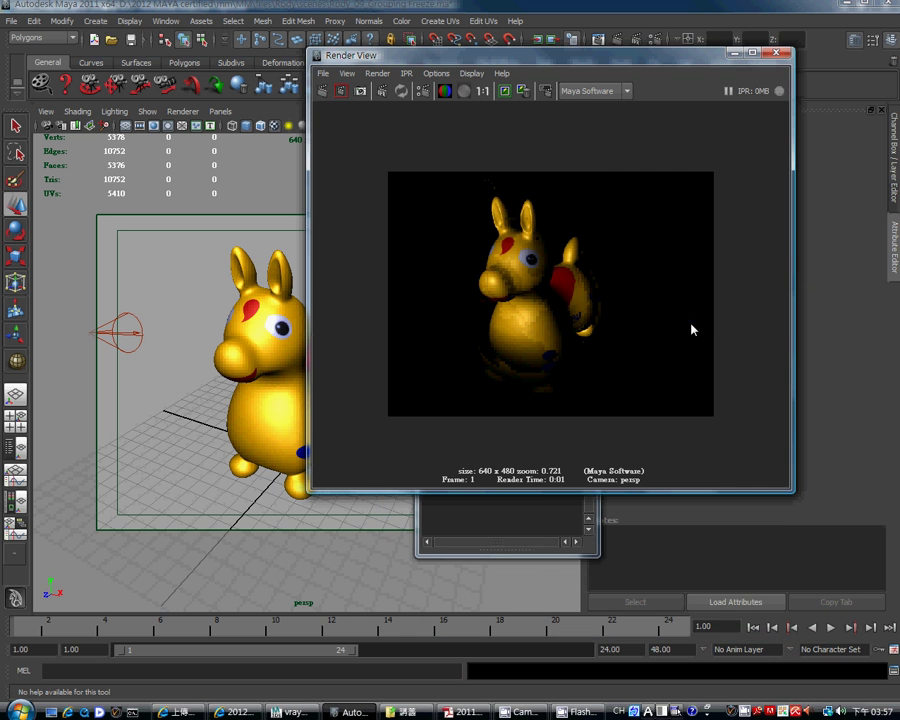
{"action": "left_click", "coordinate": [777, 53]}
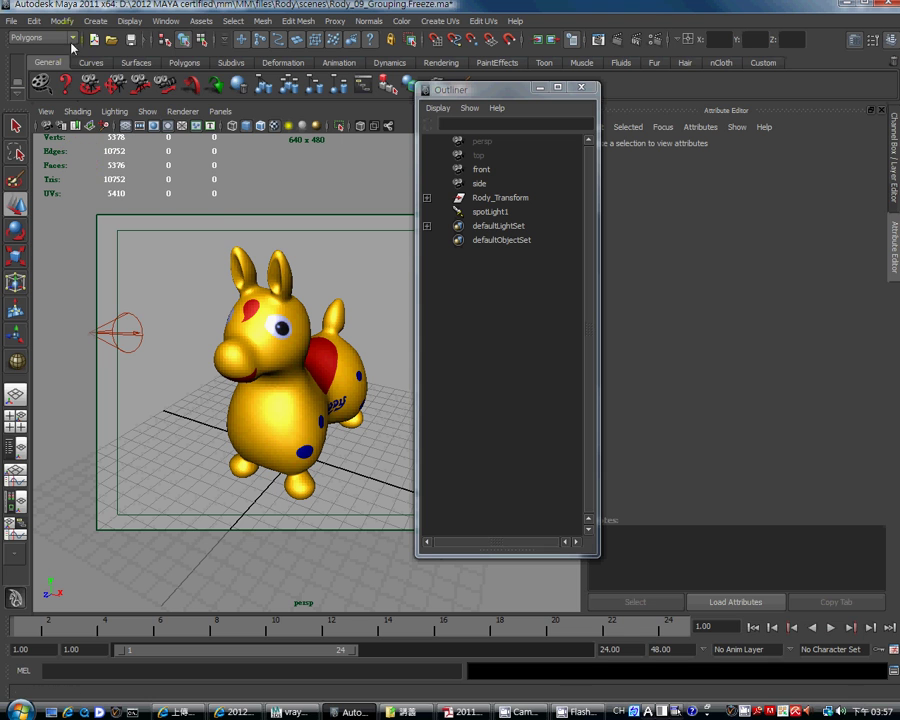
Create a large polygon plane on the grid beneath the Rody model.
{"action": "left_click", "coordinate": [95, 20]}
{"action": "mouse_move", "coordinate": [155, 57]}
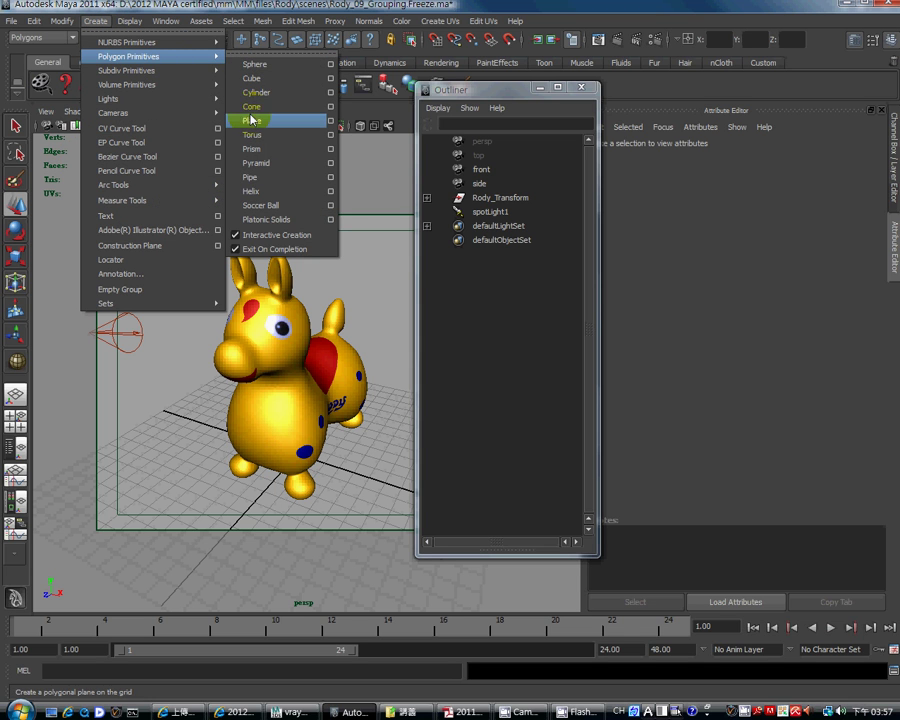
{"action": "left_click", "coordinate": [250, 120]}
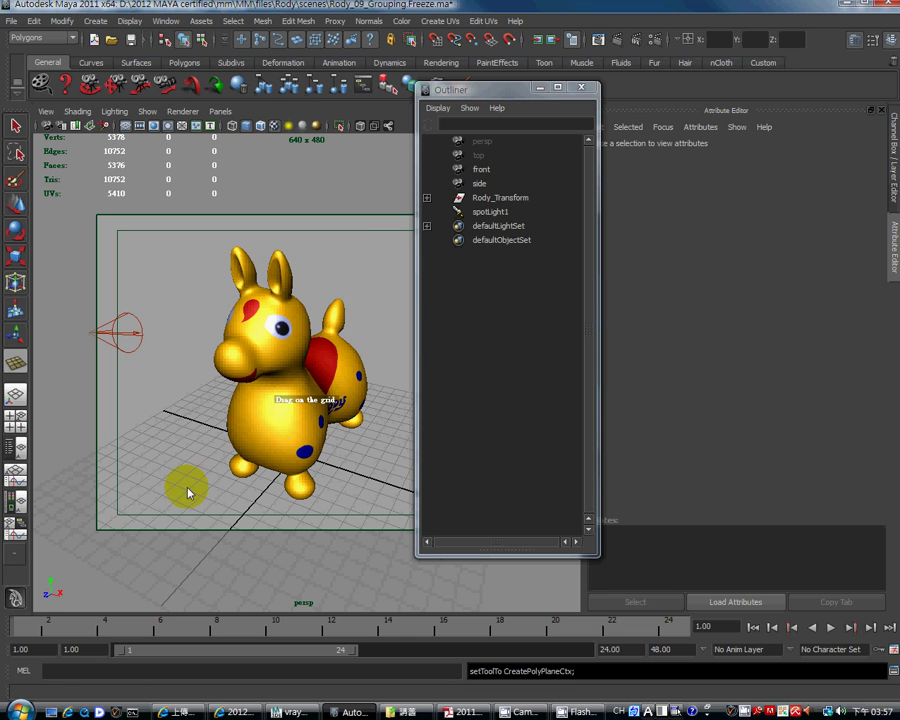
{"action": "left_click_drag", "start_coordinate": [141, 522], "coordinate": [587, 323]}
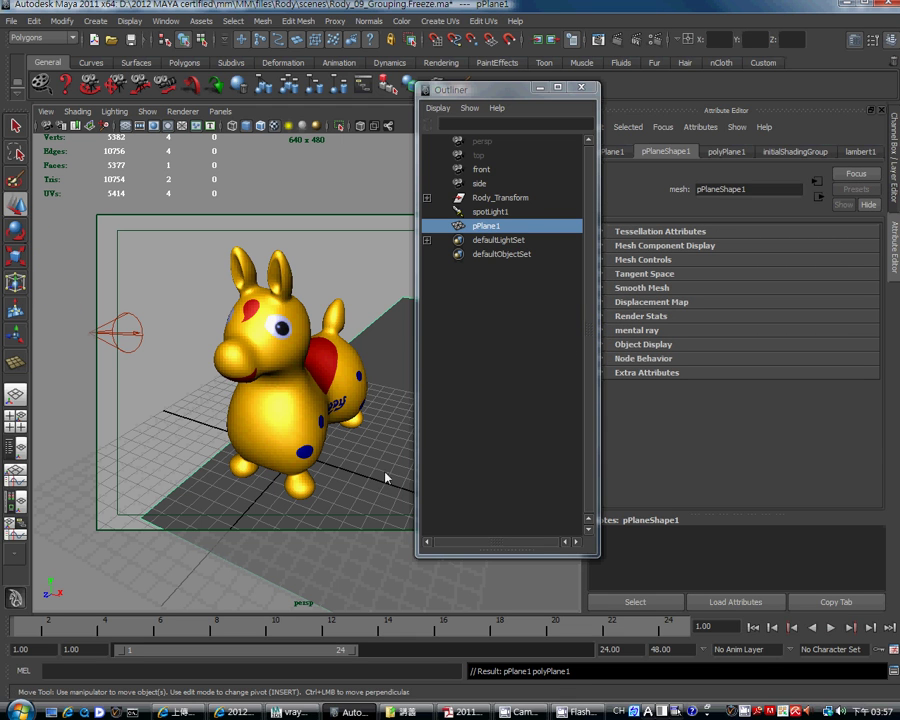
Centre the ground plane under the Rody model and scale it up uniformly by about 2.04.
{"action": "scroll", "coordinate": [386, 478], "scroll_direction": "down", "scroll_amount": 3}
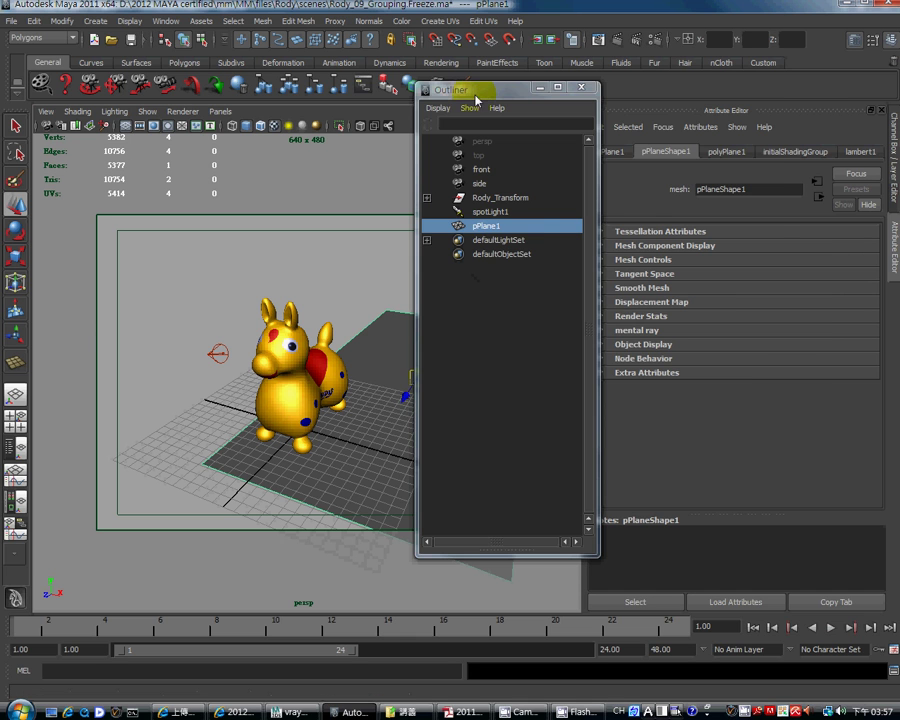
{"action": "left_click_drag", "start_coordinate": [462, 90], "coordinate": [645, 116]}
{"action": "left_click_drag", "start_coordinate": [476, 398], "coordinate": [362, 438]}
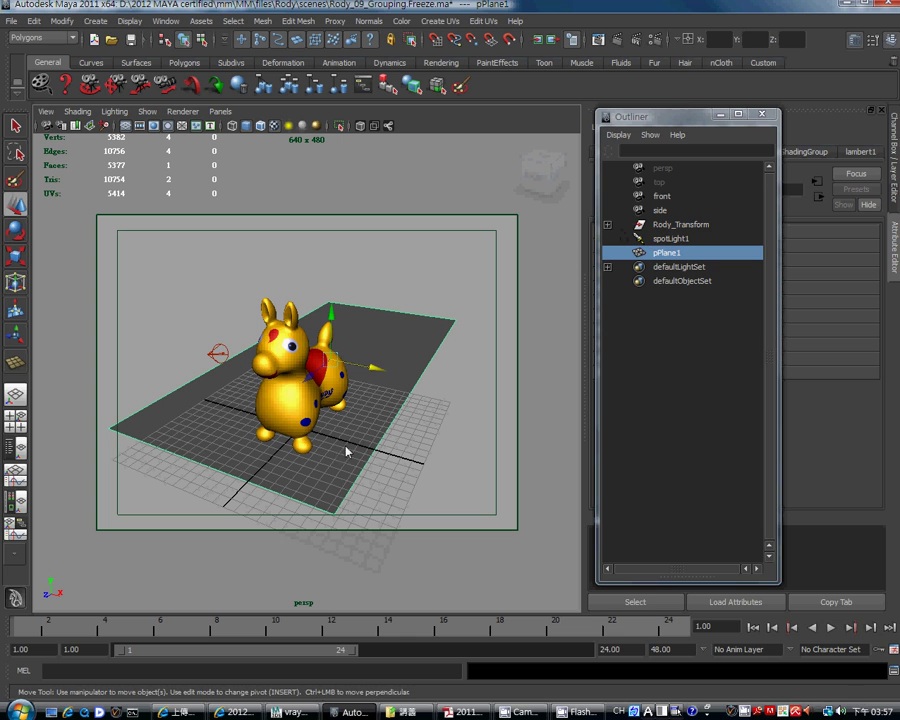
{"action": "key", "text": "e"}
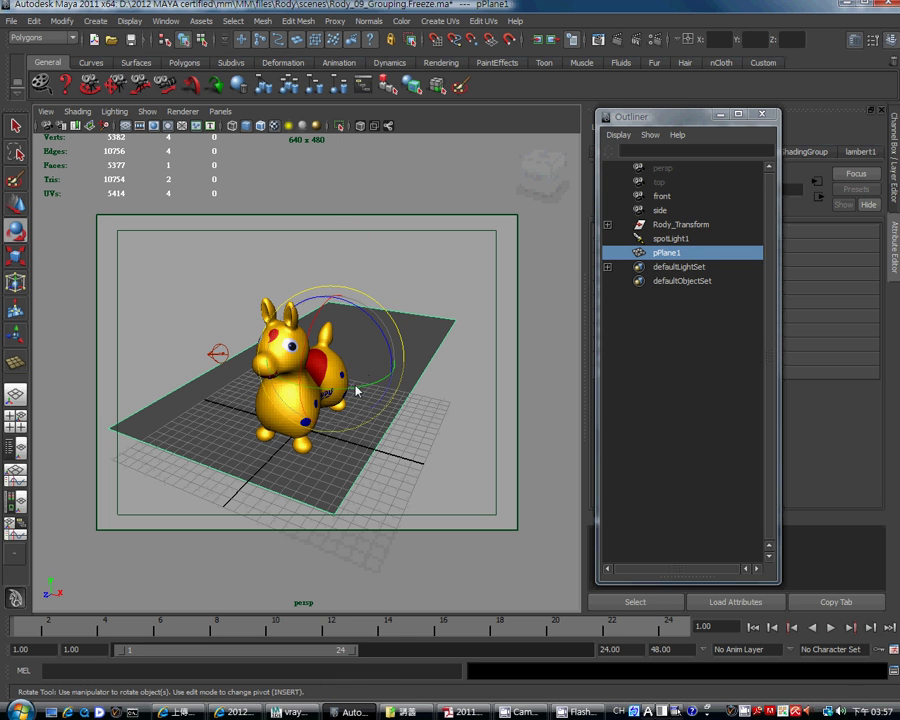
{"action": "key", "text": "r"}
{"action": "left_click_drag", "start_coordinate": [333, 368], "coordinate": [546, 215]}
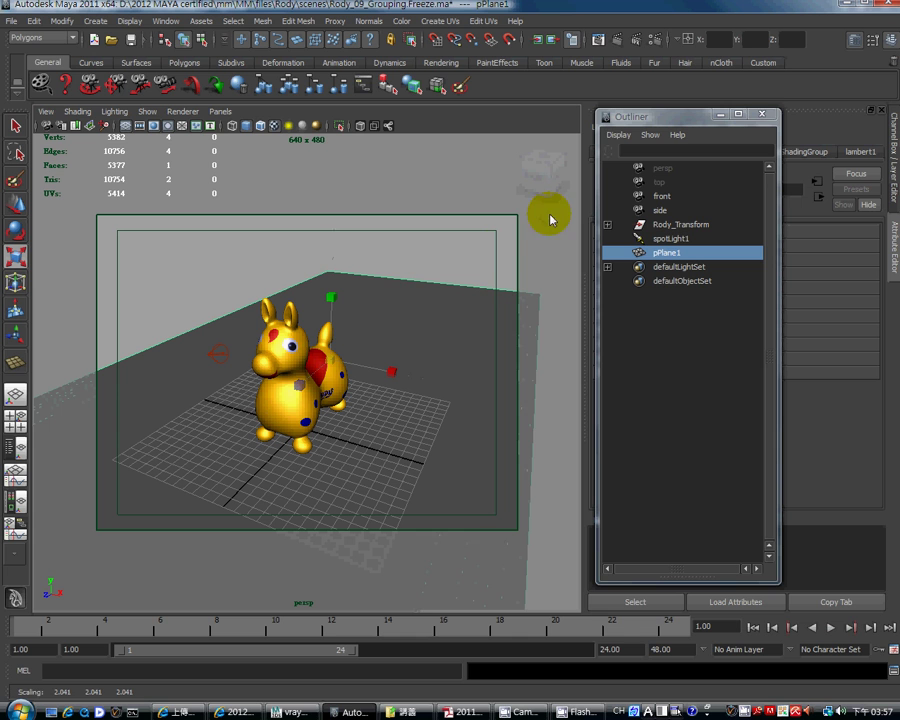
Render the persp view with the ground plane, close the output log and uncover the spotlight in the viewport.
{"action": "left_click", "coordinate": [620, 42]}
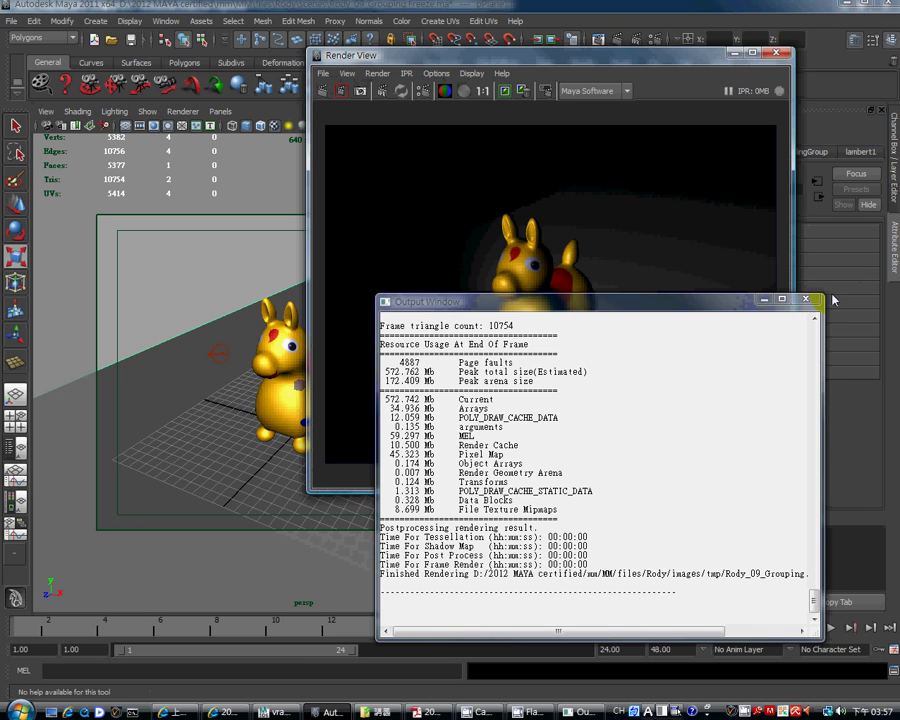
{"action": "left_click", "coordinate": [806, 302]}
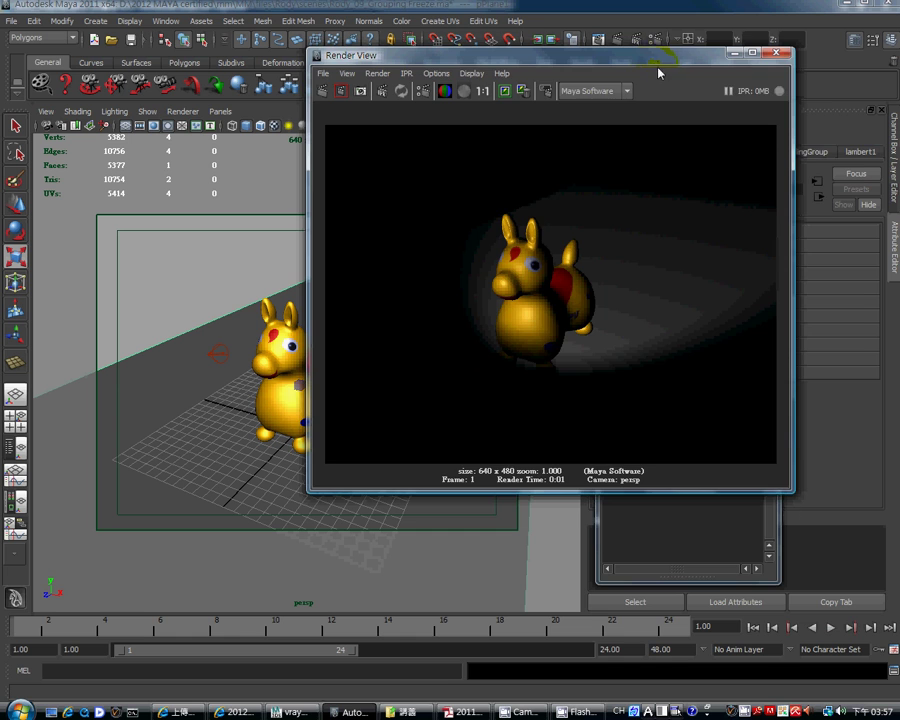
{"action": "left_click_drag", "start_coordinate": [658, 72], "coordinate": [712, 119]}
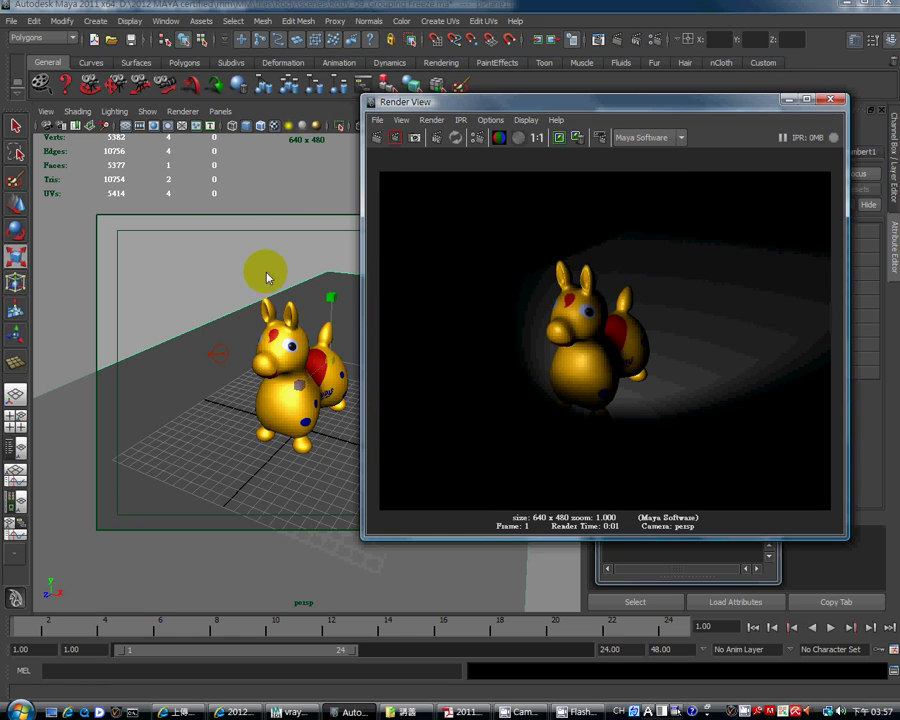
Look through spotLight1 and pull it back from the Rody model, and return the viewport to the persp camera.
{"action": "left_click", "coordinate": [214, 357]}
{"action": "key", "text": "w"}
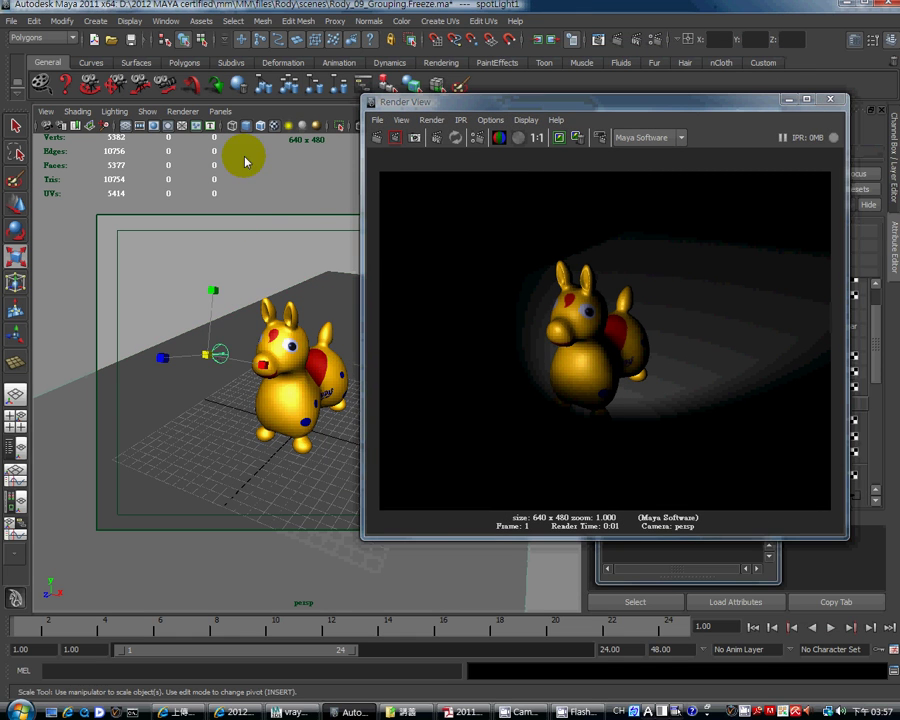
{"action": "left_click", "coordinate": [220, 111]}
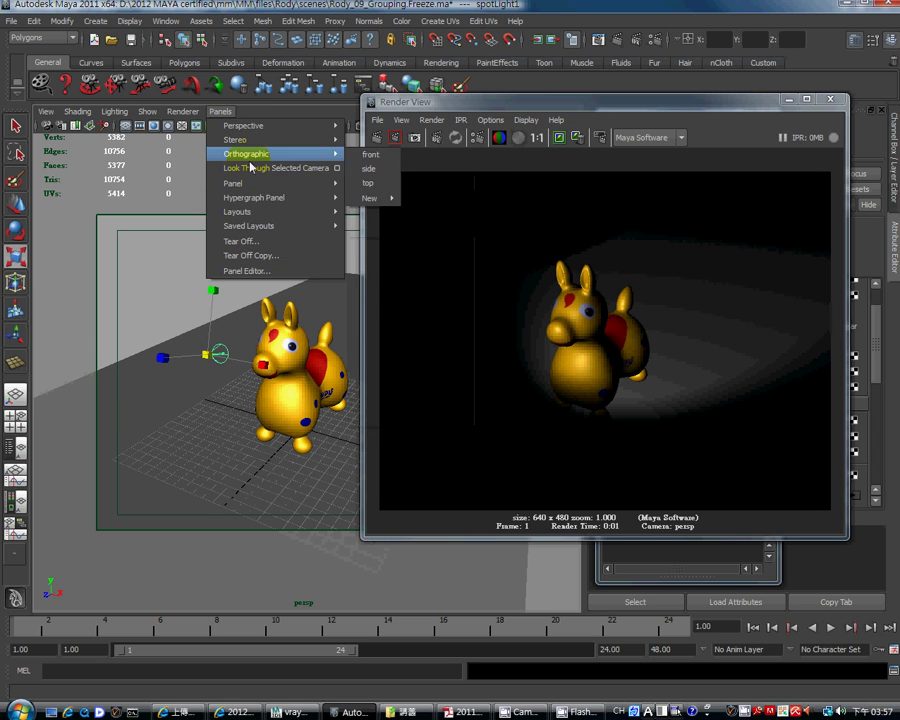
{"action": "left_click", "coordinate": [248, 167]}
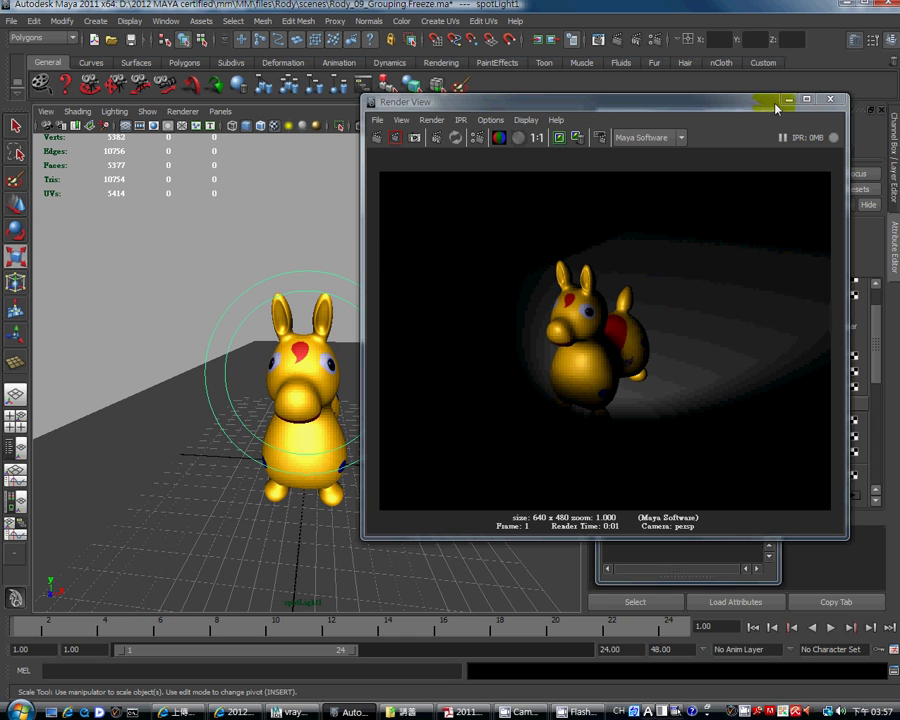
{"action": "scroll", "coordinate": [312, 393], "scroll_direction": "down", "scroll_amount": 5}
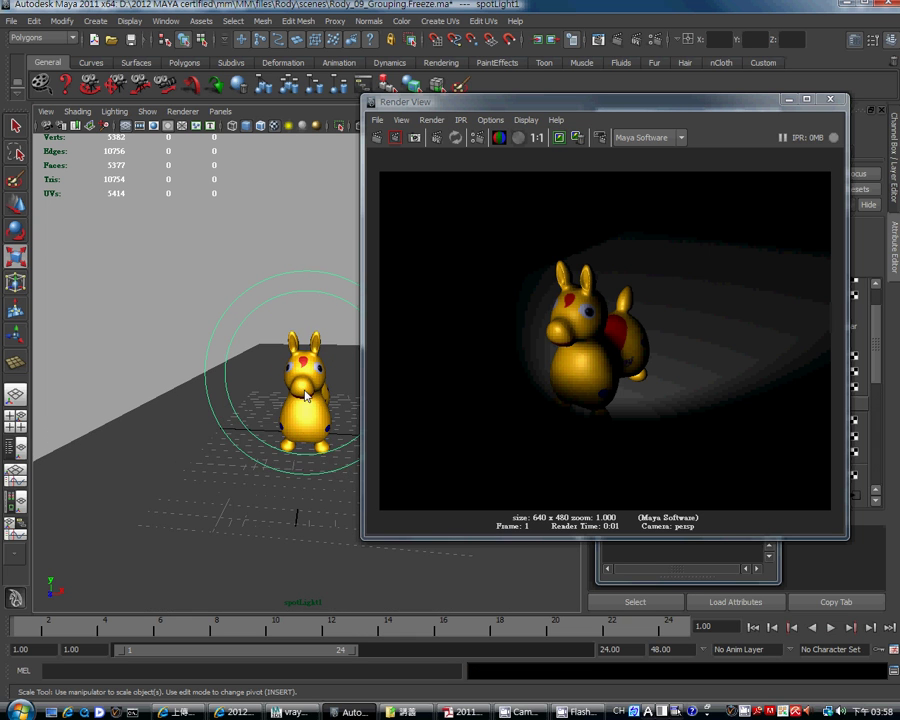
{"action": "scroll", "coordinate": [305, 383], "scroll_direction": "up", "scroll_amount": 3}
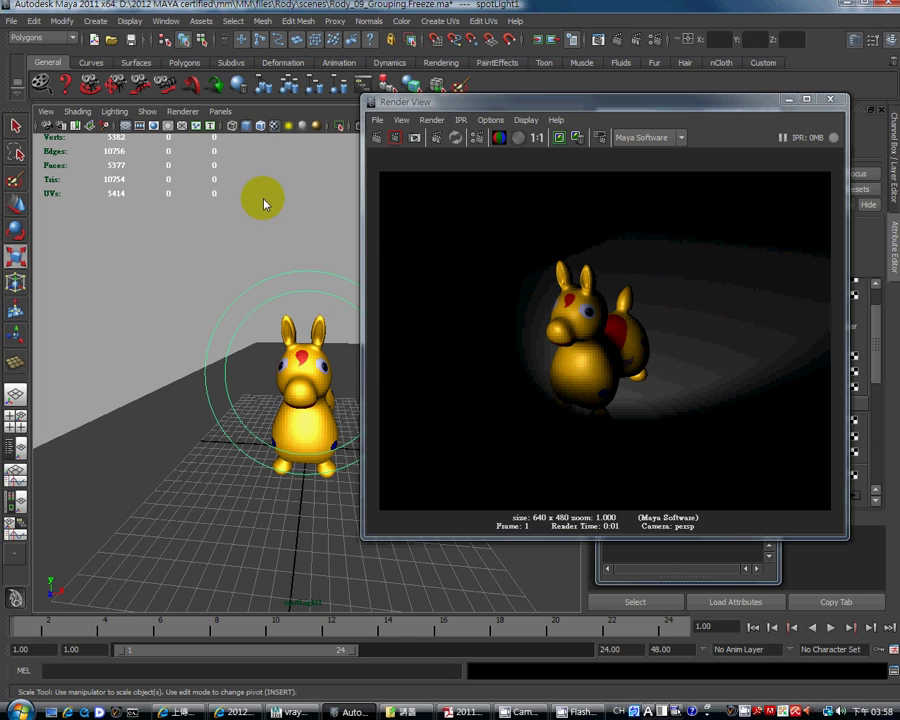
{"action": "left_click_drag", "start_coordinate": [262, 194], "coordinate": [253, 158], "text": "alt"}
{"action": "left_click", "coordinate": [220, 111]}
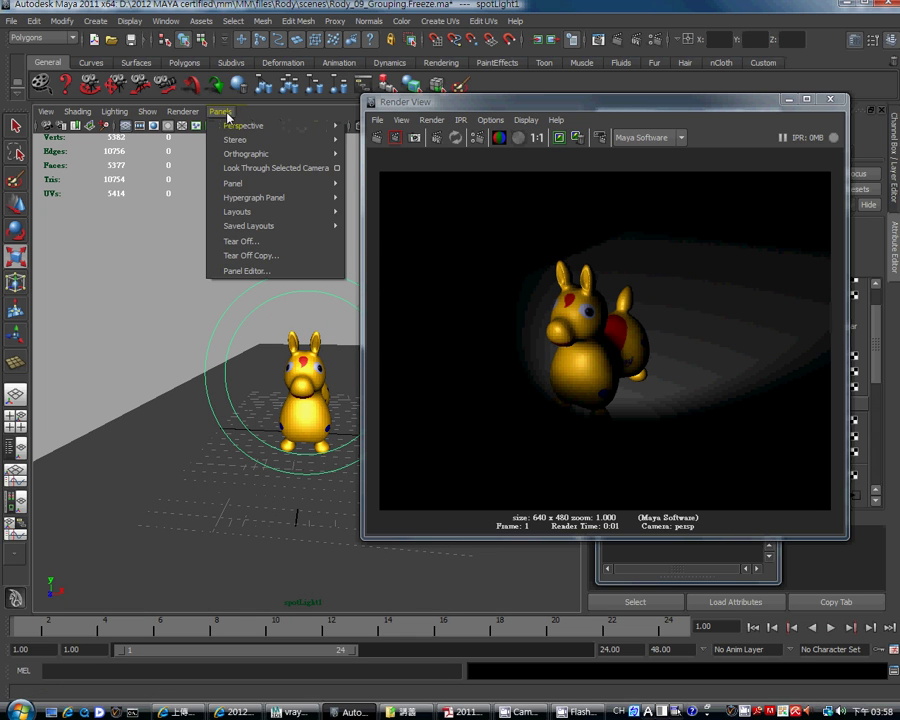
{"action": "mouse_move", "coordinate": [270, 127]}
{"action": "left_click", "coordinate": [372, 141]}
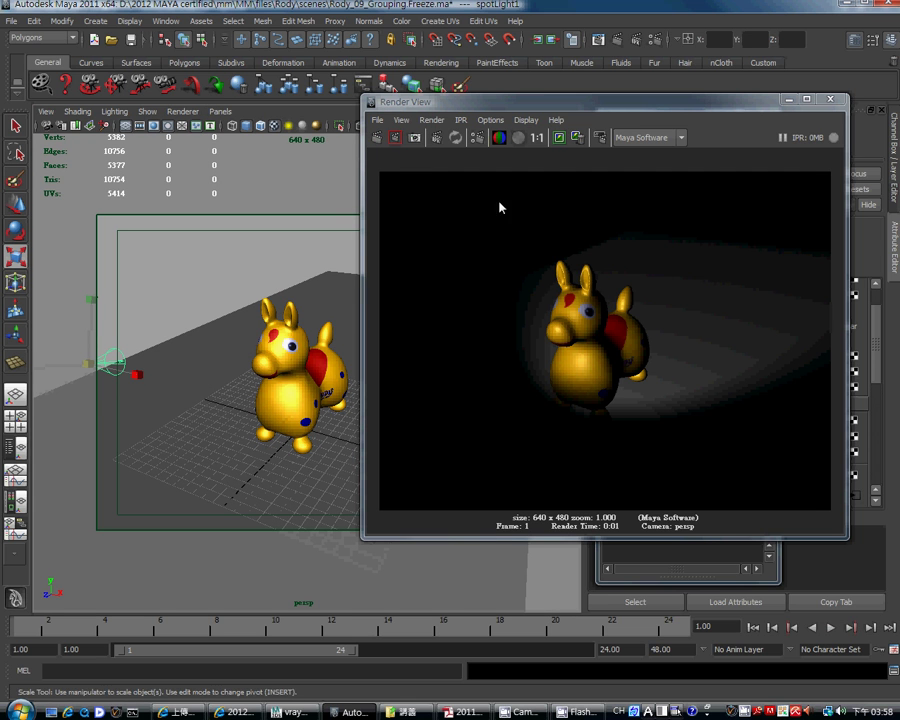
Re-render the persp view with the spotlight farther away and move the render window beside the Outliner.
{"action": "left_click", "coordinate": [377, 137]}
{"action": "left_click", "coordinate": [547, 107]}
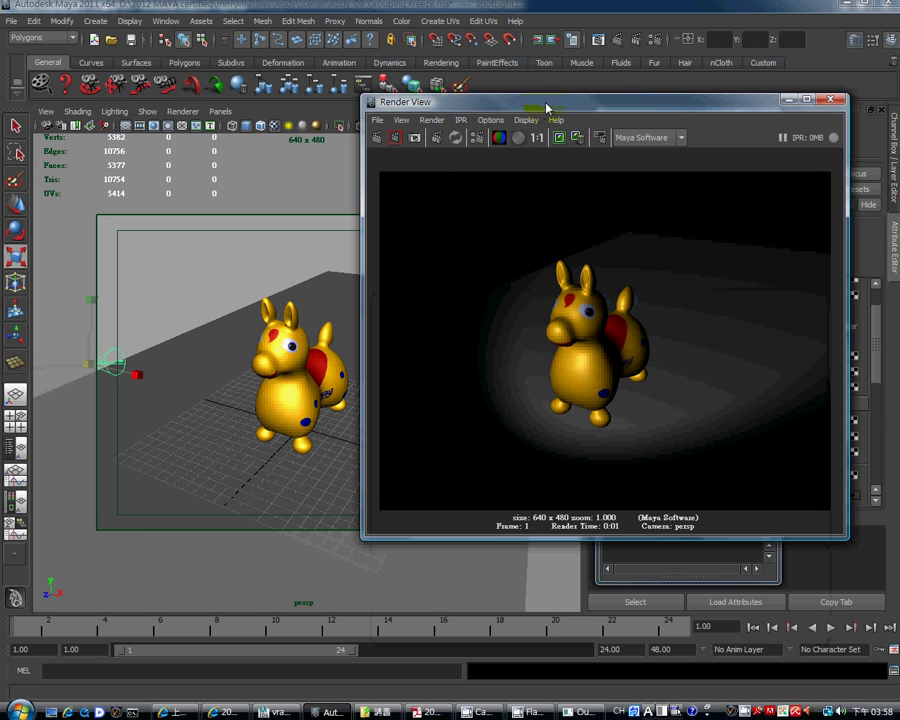
{"action": "left_click_drag", "start_coordinate": [718, 113], "coordinate": [613, 169]}
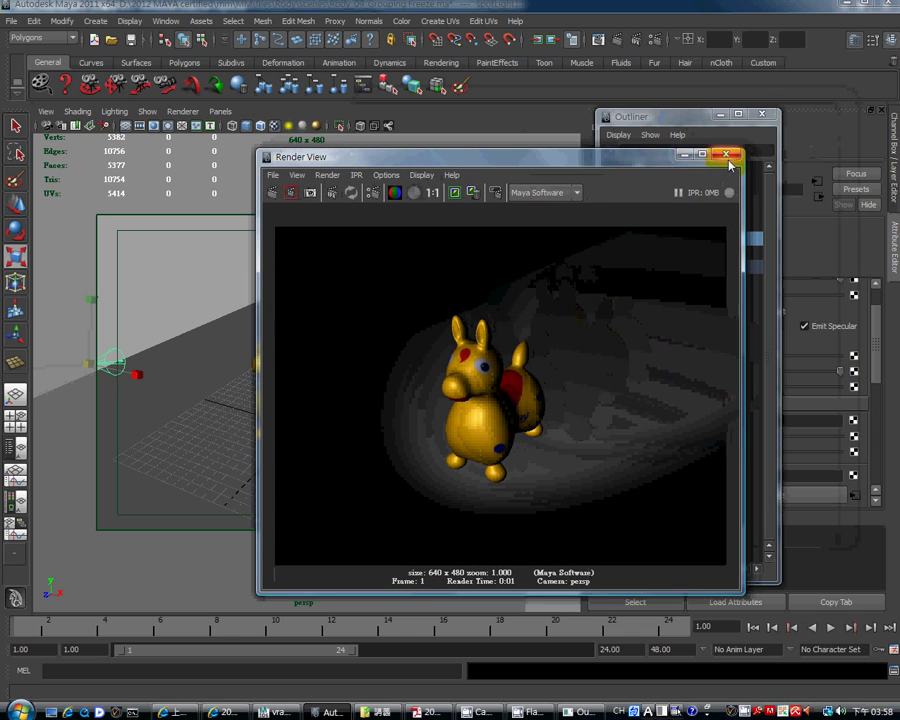
{"action": "left_click_drag", "start_coordinate": [541, 158], "coordinate": [404, 121]}
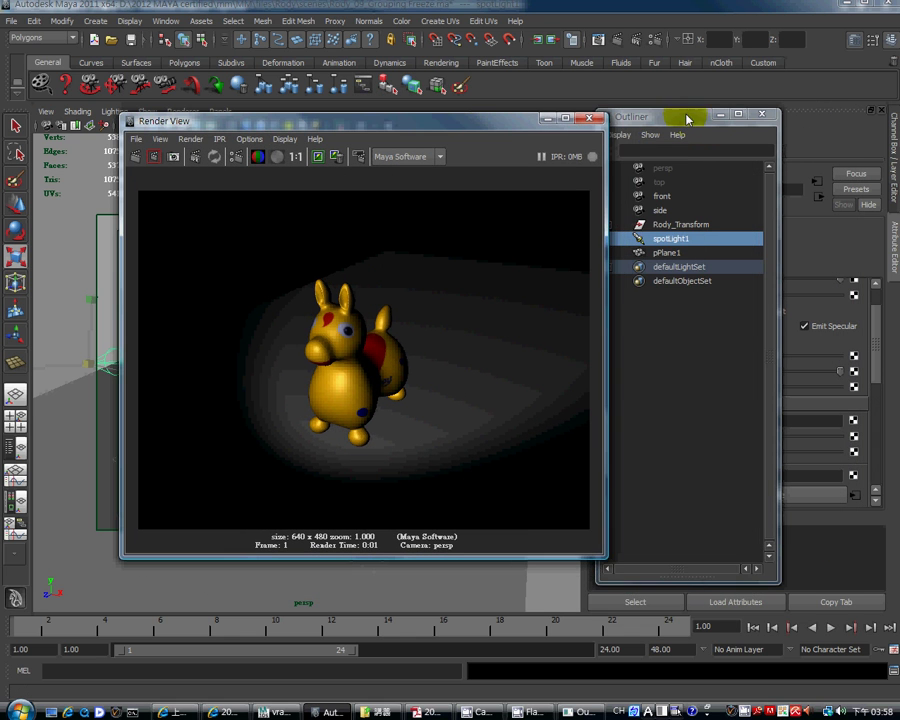
Clear the Outliner away from the light attributes and keep the current render for comparison.
{"action": "left_click_drag", "start_coordinate": [687, 119], "coordinate": [634, 228]}
{"action": "left_click", "coordinate": [711, 227]}
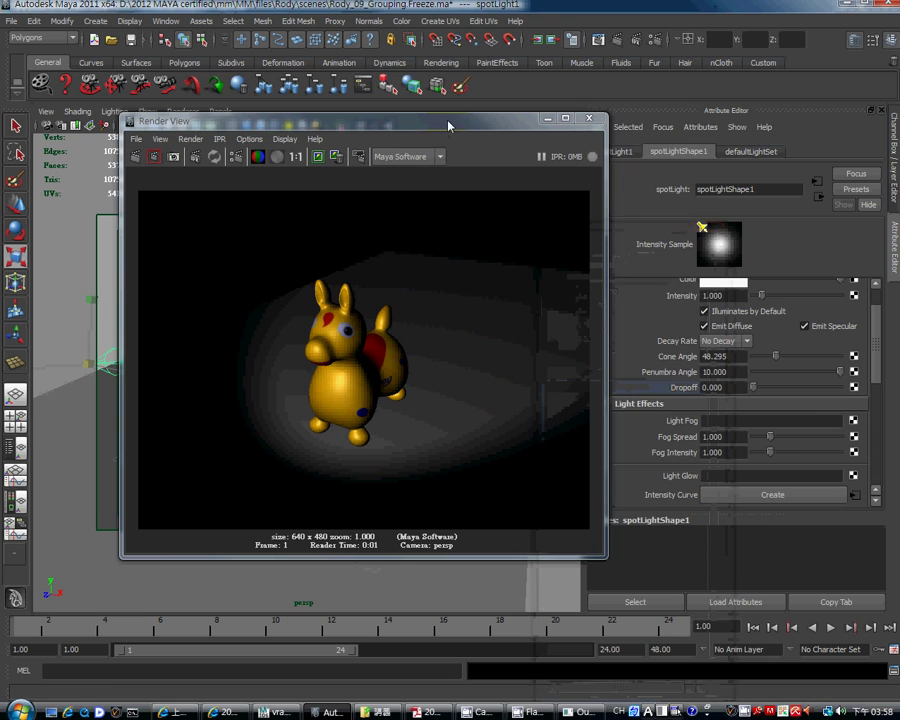
{"action": "left_click_drag", "start_coordinate": [448, 125], "coordinate": [572, 66]}
{"action": "left_click", "coordinate": [428, 100]}
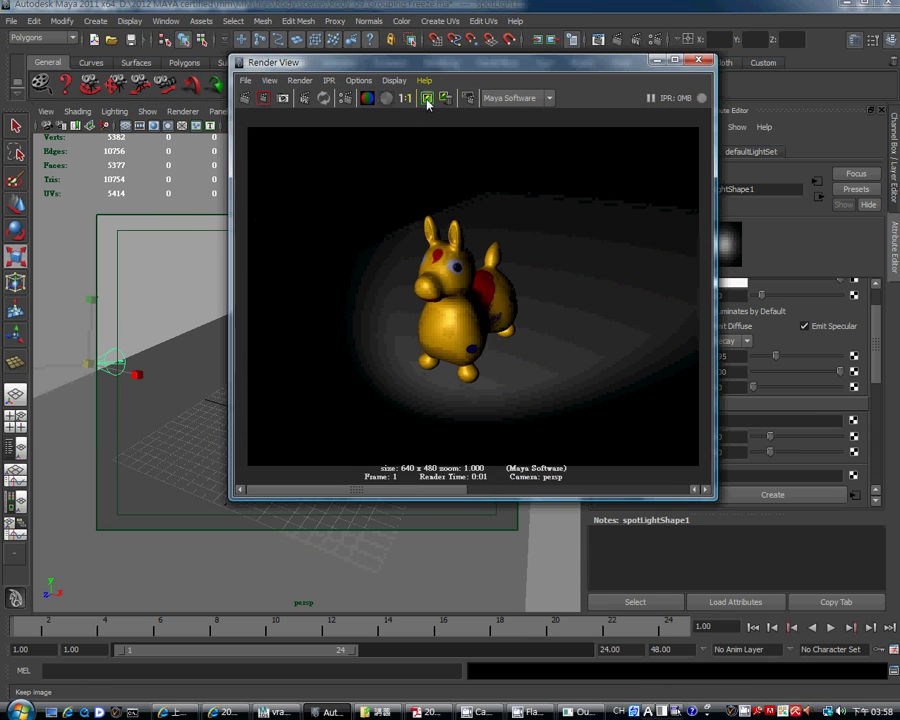
Set spotLight1's dropoff to 12.439 and render the persp view.
{"action": "left_click_drag", "start_coordinate": [564, 70], "coordinate": [470, 92]}
{"action": "left_click_drag", "start_coordinate": [756, 393], "coordinate": [759, 392]}
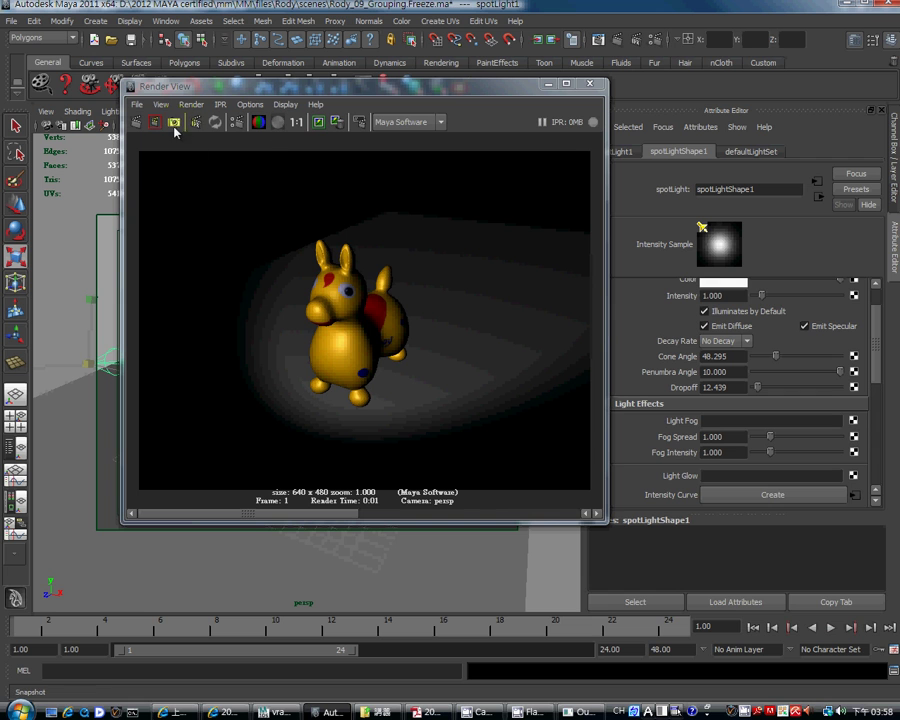
{"action": "left_click", "coordinate": [136, 123]}
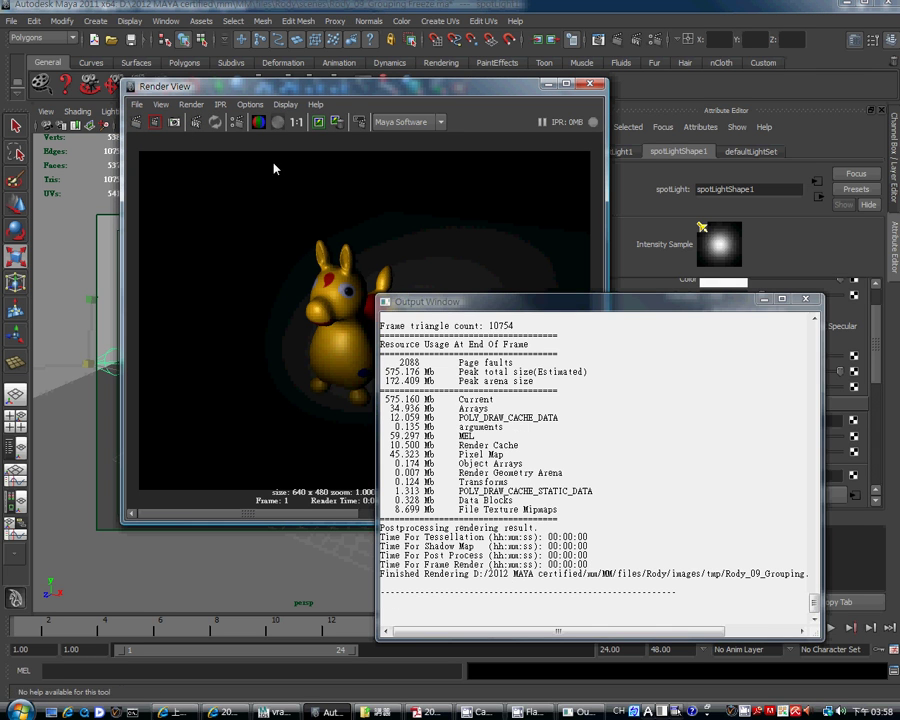
{"action": "left_click", "coordinate": [300, 300]}
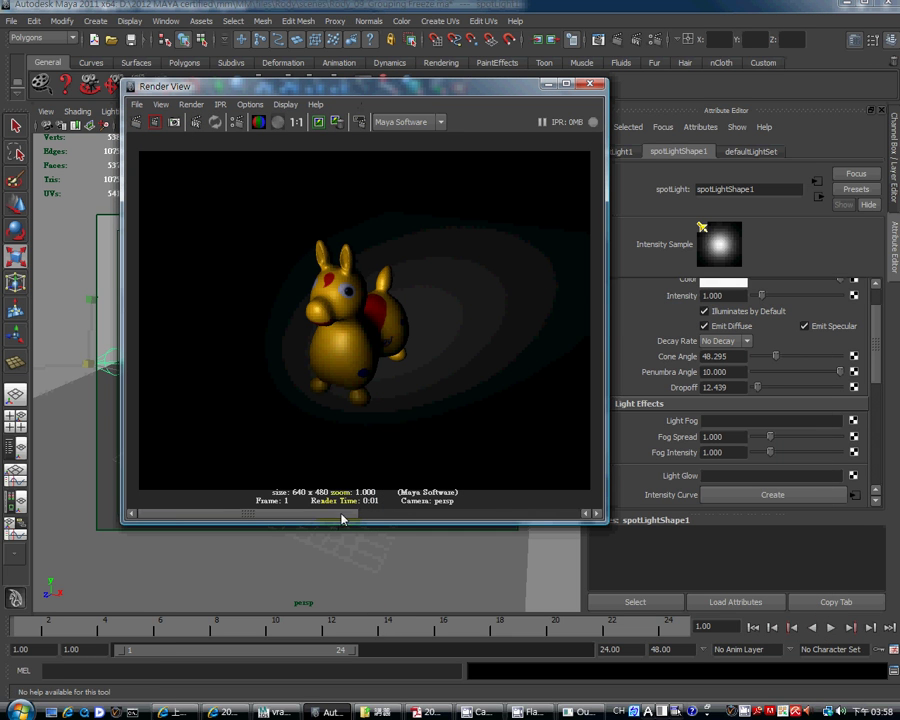
Compare the dropoff render with the kept image and the scene, leaving the light attributes uncovered.
{"action": "mouse_move", "coordinate": [342, 515]}
{"action": "left_mouse_down"}
{"action": "mouse_move", "coordinate": [482, 513]}
{"action": "mouse_move", "coordinate": [320, 513]}
{"action": "mouse_move", "coordinate": [510, 510]}
{"action": "mouse_move", "coordinate": [265, 511]}
{"action": "mouse_move", "coordinate": [487, 512]}
{"action": "mouse_move", "coordinate": [330, 514]}
{"action": "mouse_move", "coordinate": [472, 516]}
{"action": "mouse_move", "coordinate": [375, 524]}
{"action": "mouse_move", "coordinate": [462, 513]}
{"action": "mouse_move", "coordinate": [372, 515]}
{"action": "mouse_move", "coordinate": [338, 503]}
{"action": "left_mouse_up"}
{"action": "left_click_drag", "start_coordinate": [415, 88], "coordinate": [630, 48]}
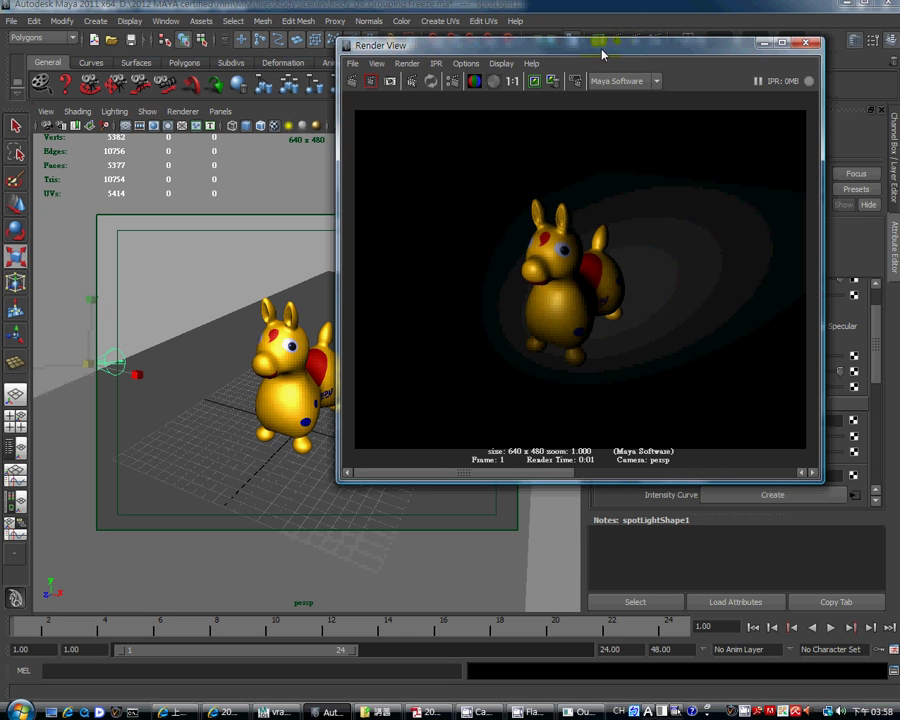
{"action": "left_click_drag", "start_coordinate": [600, 50], "coordinate": [350, 143]}
{"action": "left_click_drag", "start_coordinate": [482, 141], "coordinate": [430, 158]}
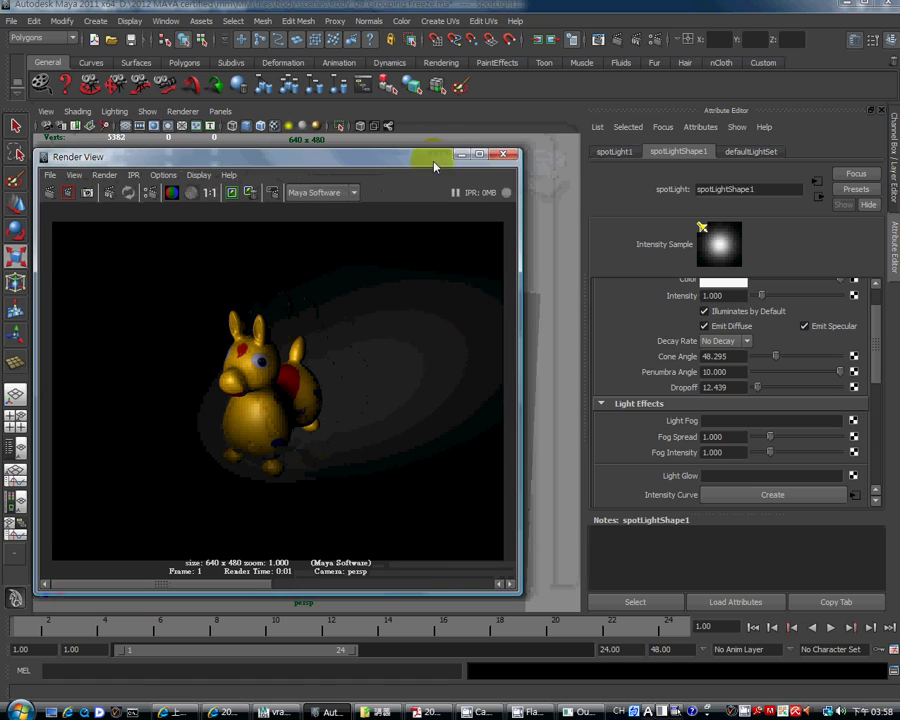
Enable depth map shadows for spotLight1 and render the shadow cast on the ground plane.
{"action": "left_click_drag", "start_coordinate": [875, 343], "coordinate": [875, 450]}
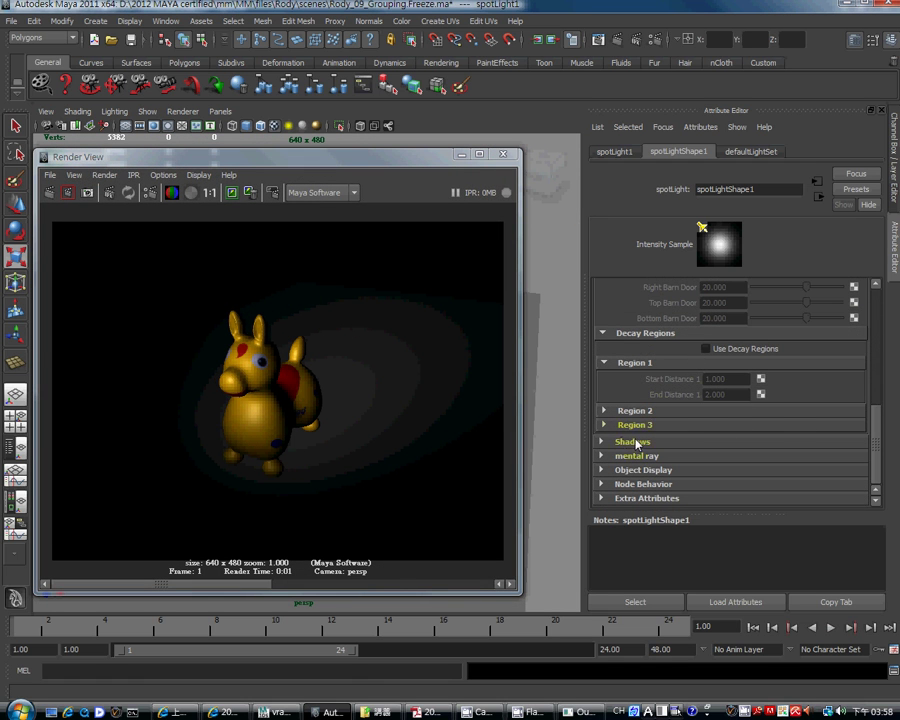
{"action": "left_click", "coordinate": [600, 445]}
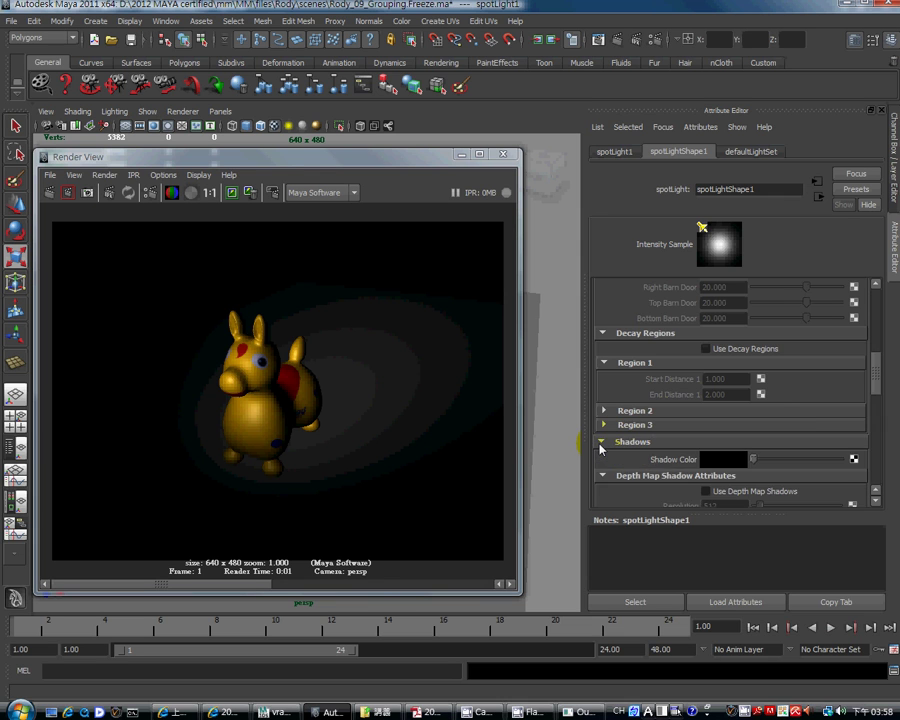
{"action": "scroll", "coordinate": [601, 444], "scroll_direction": "down", "scroll_amount": 4}
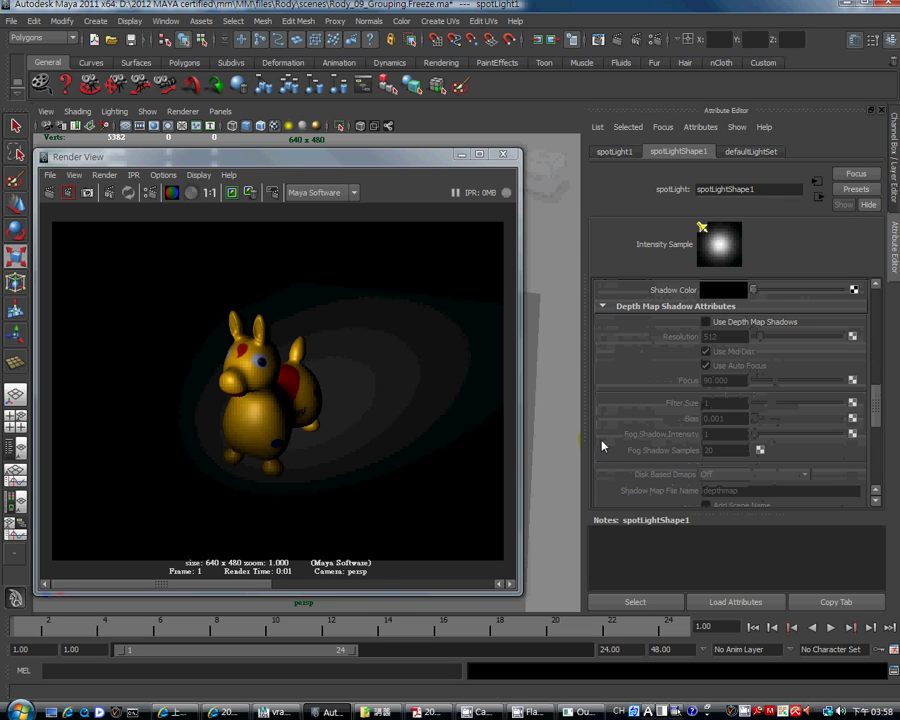
{"action": "left_click", "coordinate": [707, 323]}
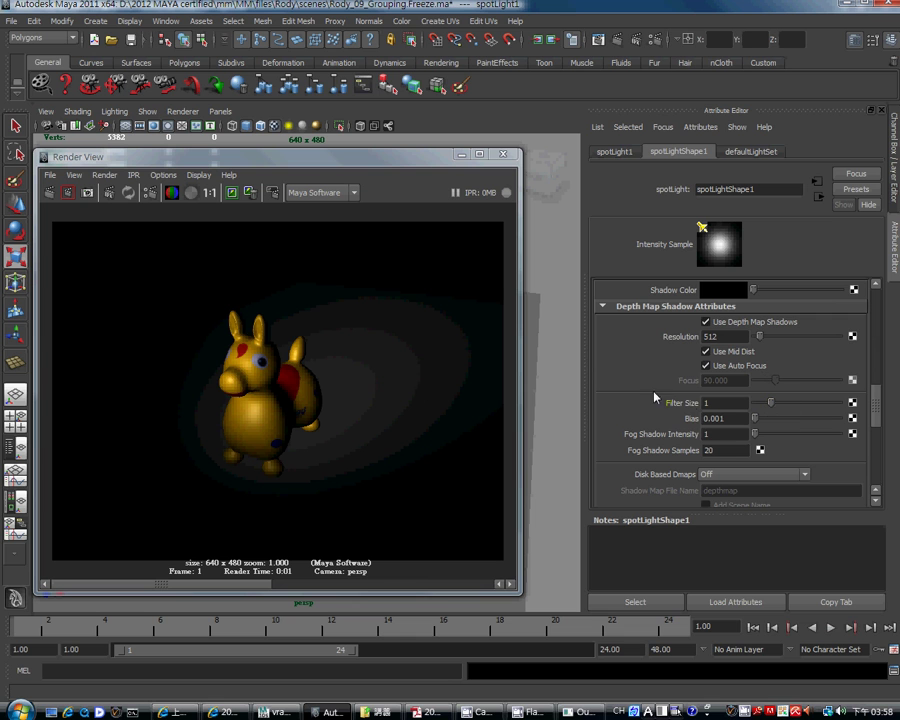
{"action": "left_click", "coordinate": [52, 194]}
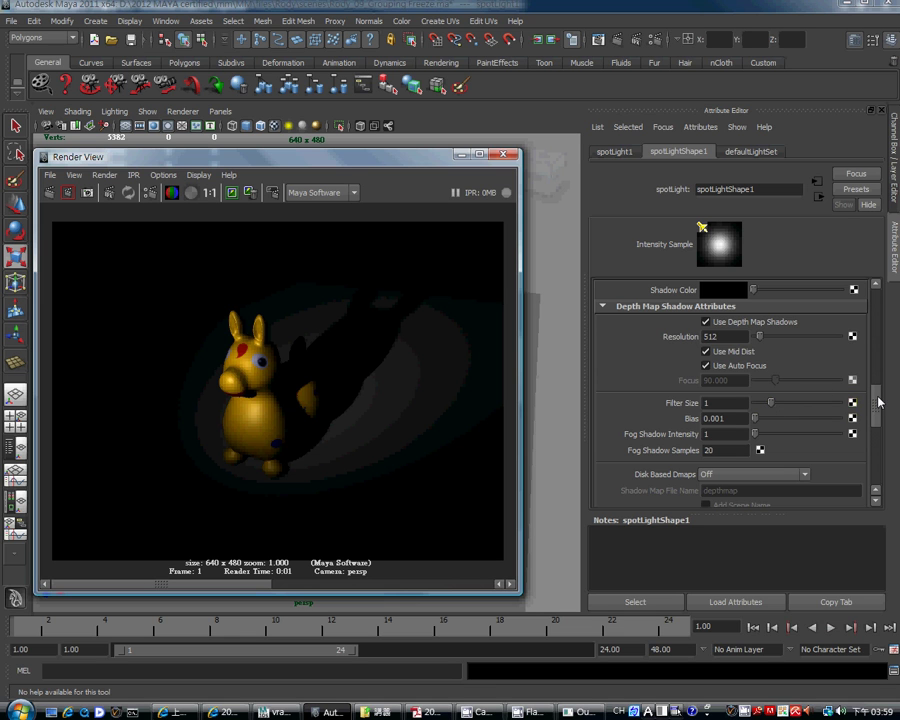
Widen spotLight1's cone angle to 155.118 and render the persp view with shadows.
{"action": "left_click_drag", "start_coordinate": [878, 400], "coordinate": [876, 318]}
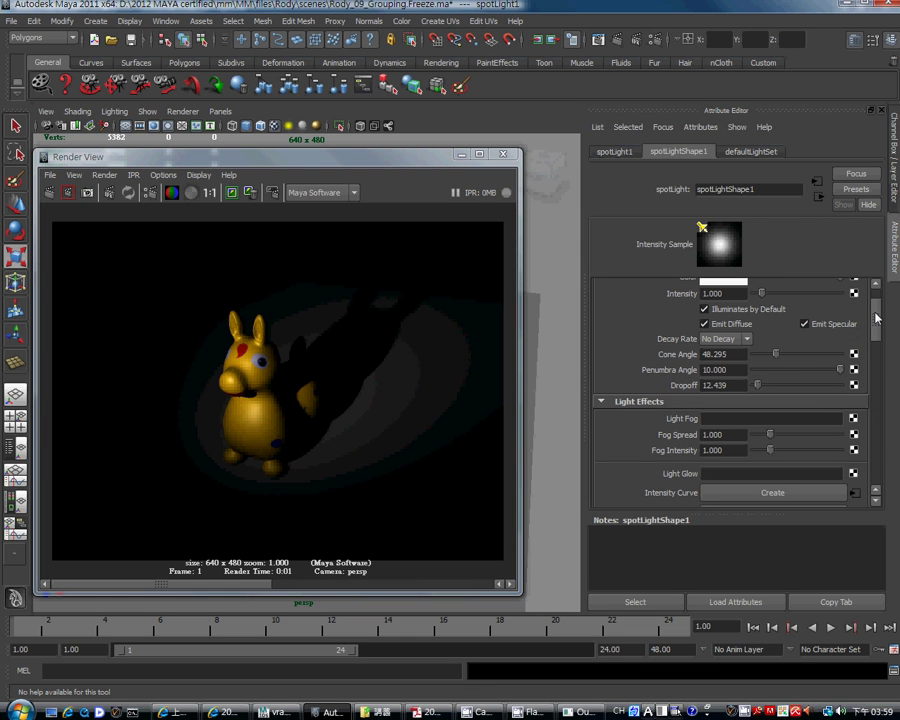
{"action": "left_click_drag", "start_coordinate": [777, 357], "coordinate": [829, 363]}
{"action": "left_click", "coordinate": [128, 192]}
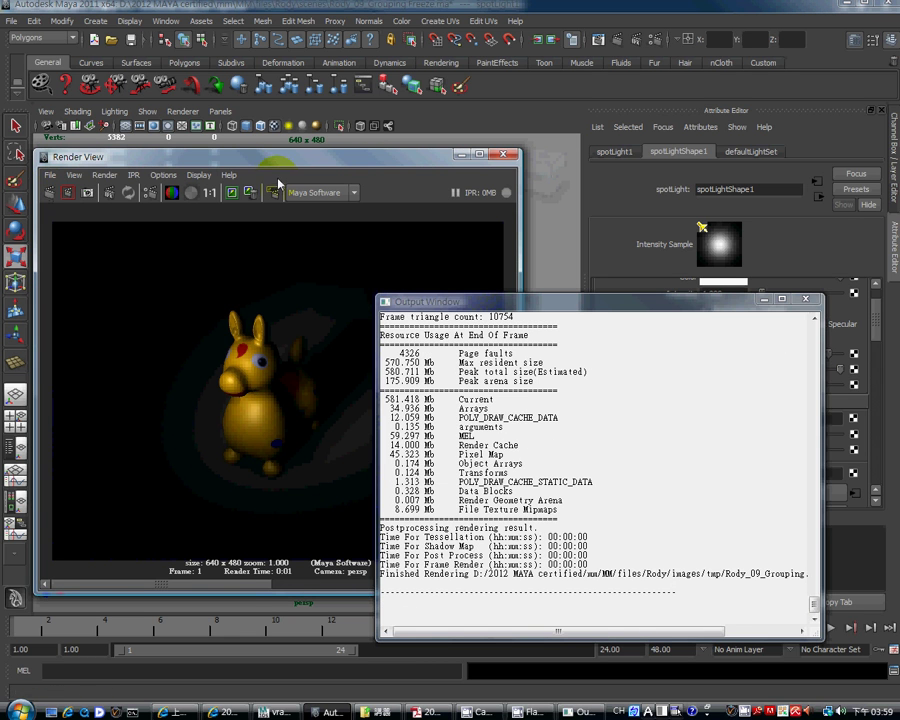
{"action": "left_click", "coordinate": [278, 183]}
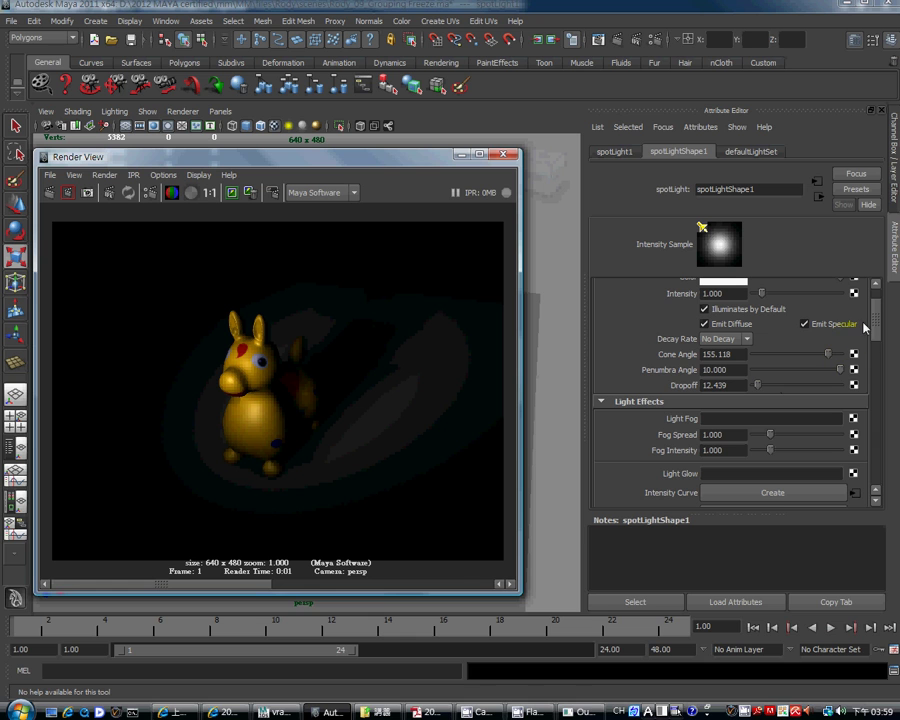
Keep the current render for comparison and re-render with spotLight1's depth map shadow filter size set to 3.
{"action": "left_click_drag", "start_coordinate": [876, 325], "coordinate": [872, 425]}
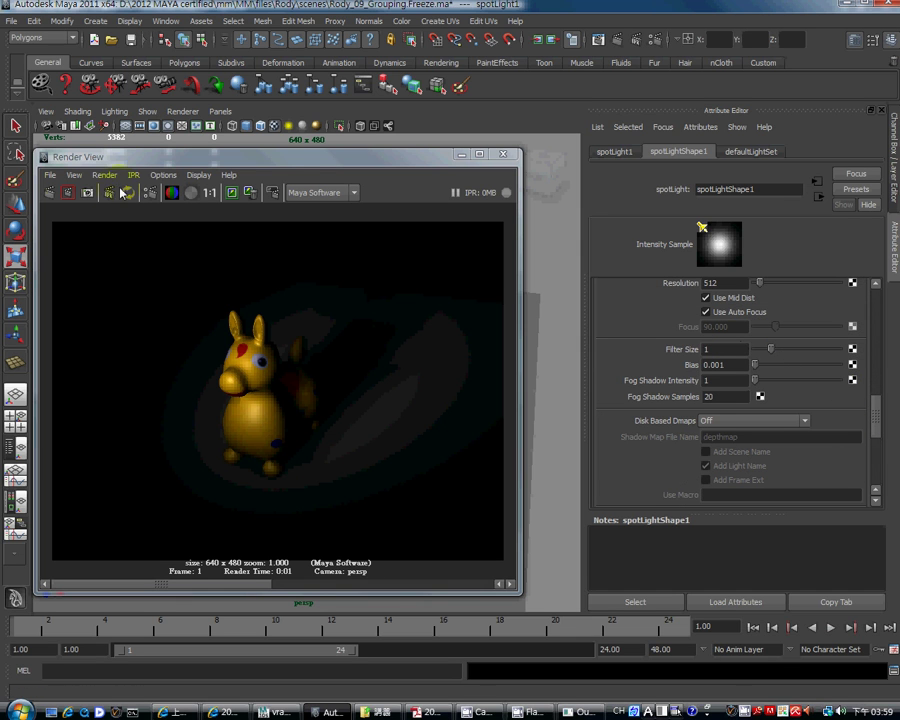
{"action": "left_click", "coordinate": [233, 198]}
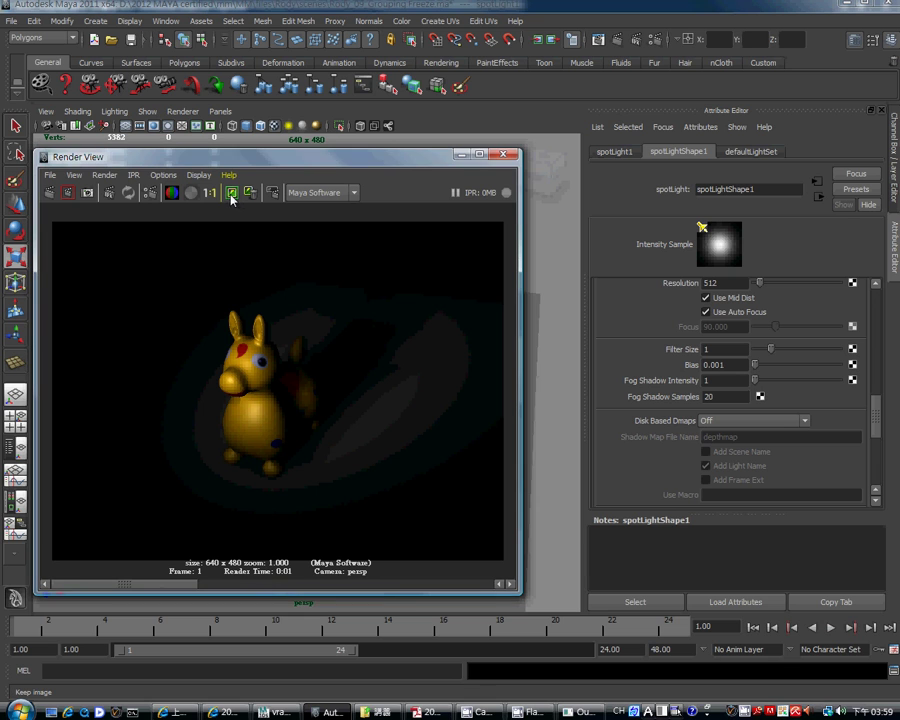
{"action": "left_click_drag", "start_coordinate": [770, 349], "coordinate": [797, 354]}
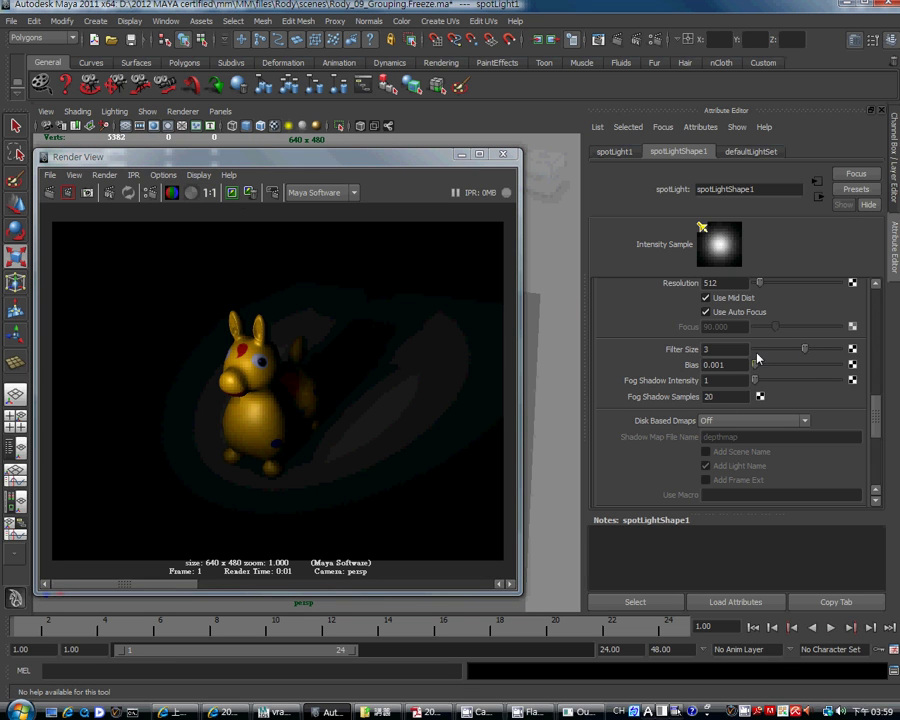
{"action": "left_click", "coordinate": [48, 197]}
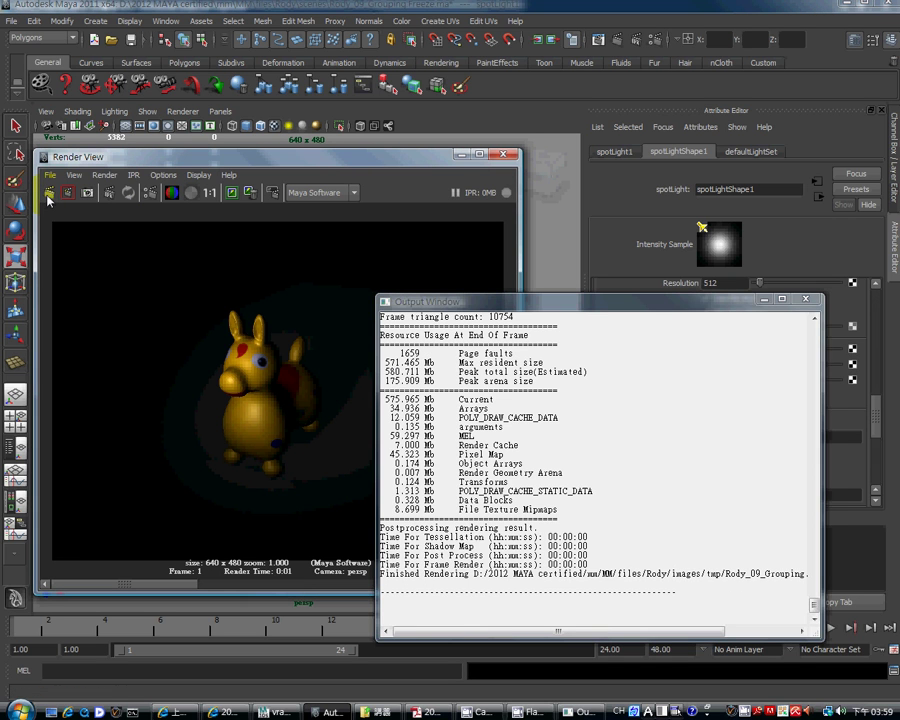
{"action": "left_click", "coordinate": [298, 158]}
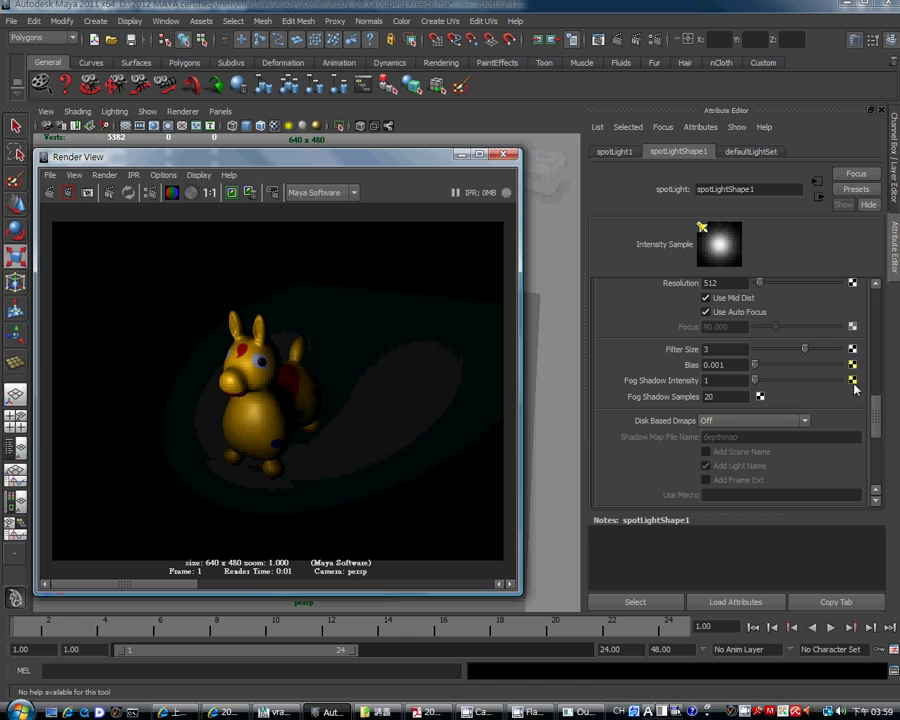
Set spotLight1's dropoff to 0 and render the persp view.
{"action": "left_click_drag", "start_coordinate": [883, 427], "coordinate": [865, 331]}
{"action": "left_click_drag", "start_coordinate": [757, 426], "coordinate": [740, 426]}
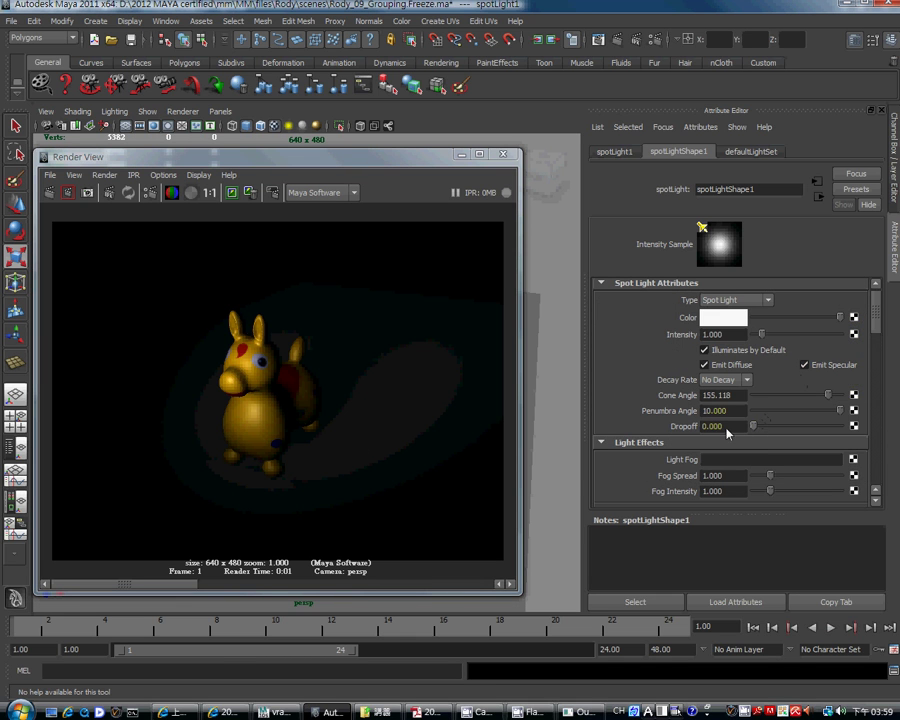
{"action": "left_click", "coordinate": [47, 194]}
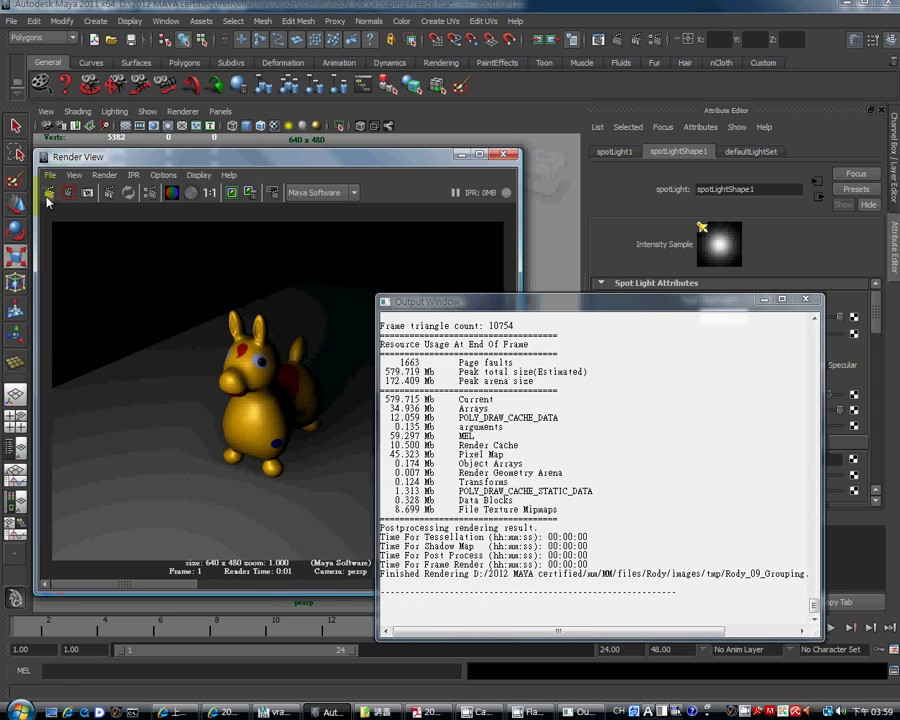
{"action": "left_click", "coordinate": [295, 168]}
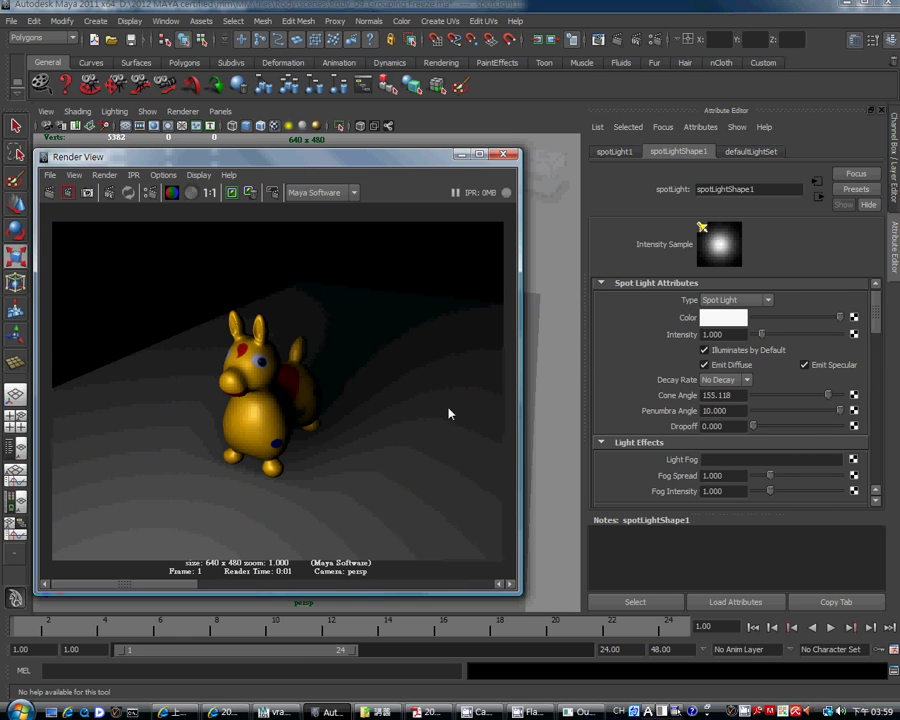
{"action": "left_click", "coordinate": [386, 484]}
Reduce spotLight1's depth map shadow filter size to 1 and render the persp view for comparison.
{"action": "left_click_drag", "start_coordinate": [878, 323], "coordinate": [866, 421]}
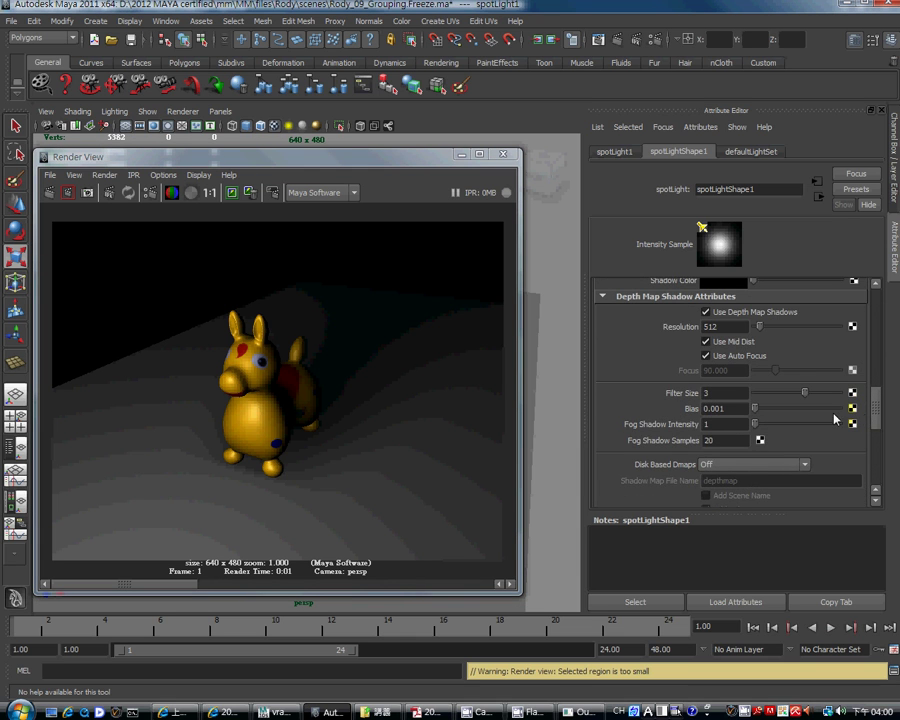
{"action": "left_click_drag", "start_coordinate": [785, 397], "coordinate": [775, 402]}
{"action": "left_click", "coordinate": [50, 193]}
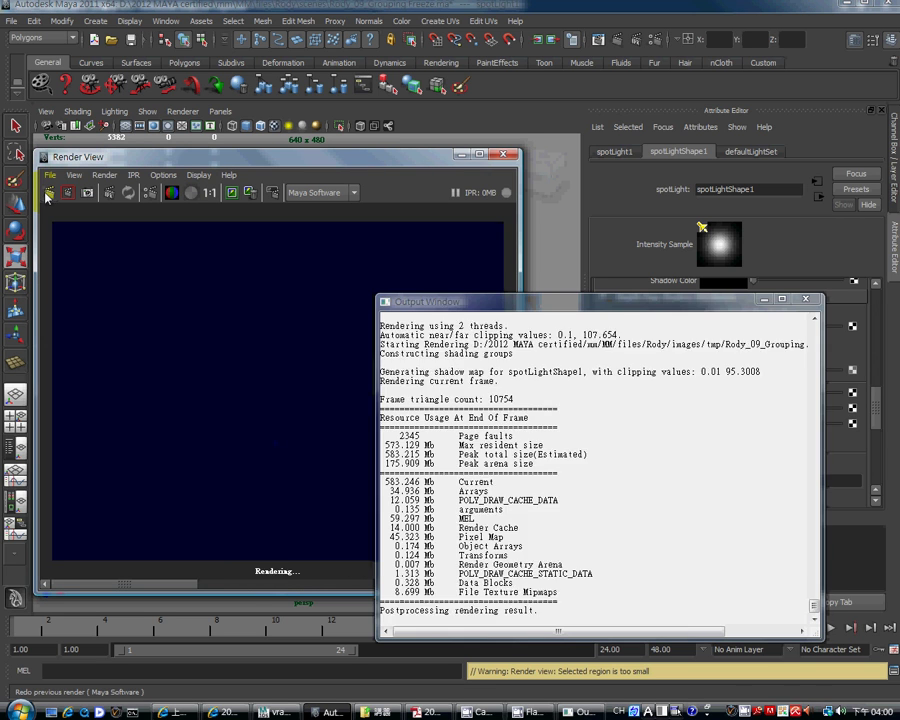
{"action": "left_click", "coordinate": [333, 160]}
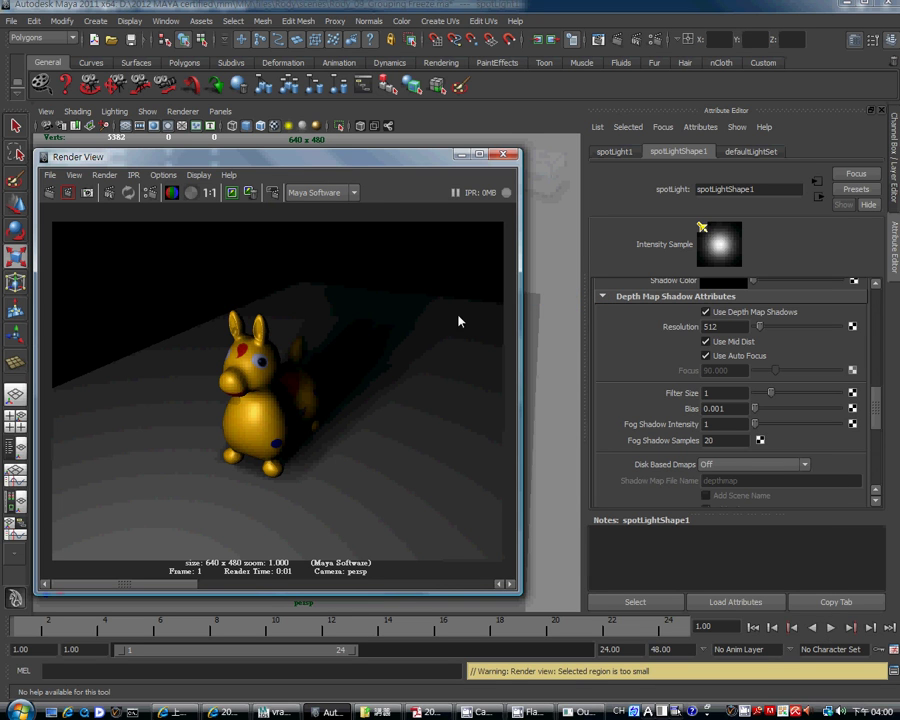
Raise spotLight1's depth map shadow filter size to 3 again and render the persp view.
{"action": "left_click_drag", "start_coordinate": [380, 168], "coordinate": [322, 144]}
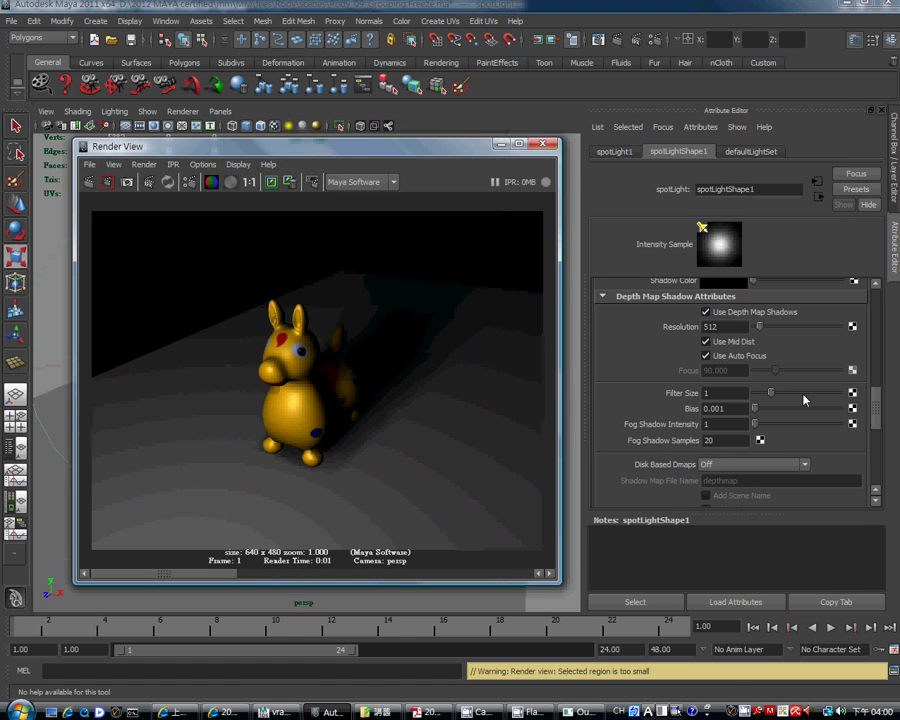
{"action": "left_click", "coordinate": [89, 182]}
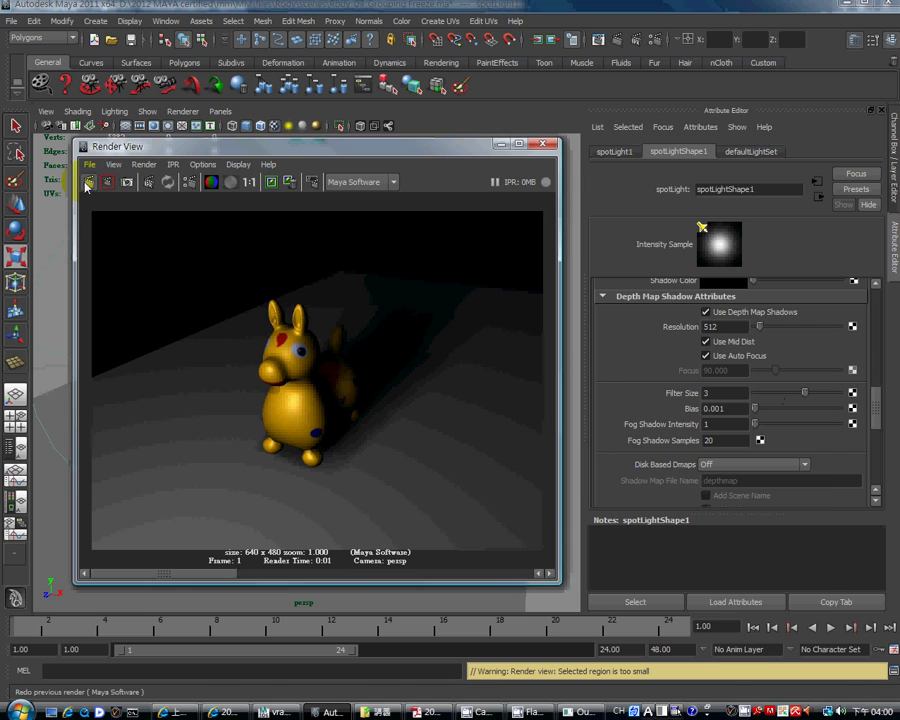
{"action": "left_click", "coordinate": [314, 153]}
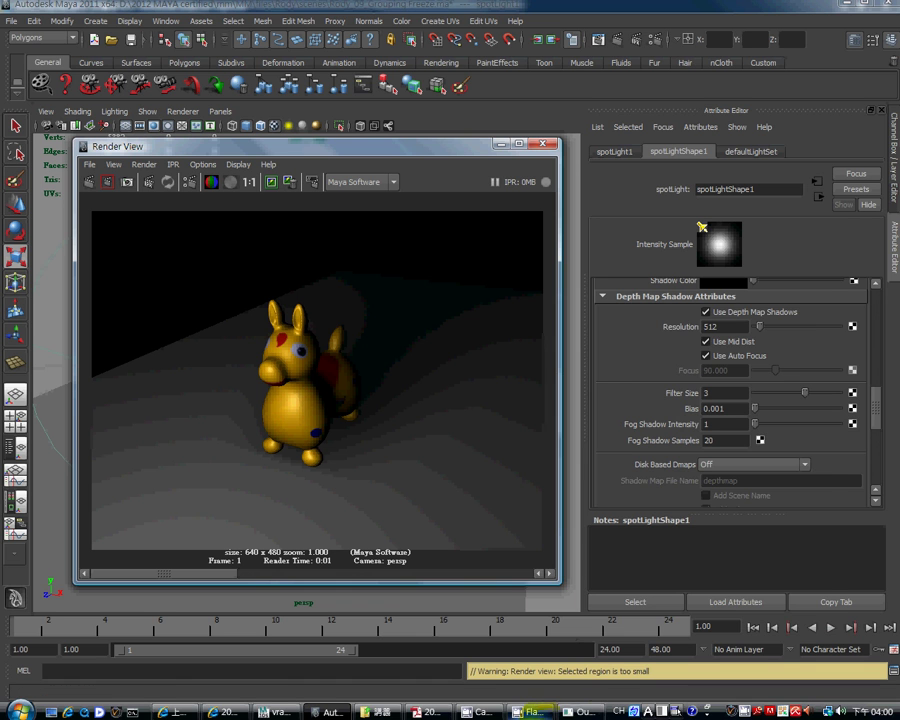
Bring up the Output Window briefly, and move the Render View aside to uncover the persp viewport.
{"action": "left_click", "coordinate": [580, 712]}
{"action": "left_click_drag", "start_coordinate": [586, 308], "coordinate": [716, 214]}
{"action": "left_click", "coordinate": [893, 200]}
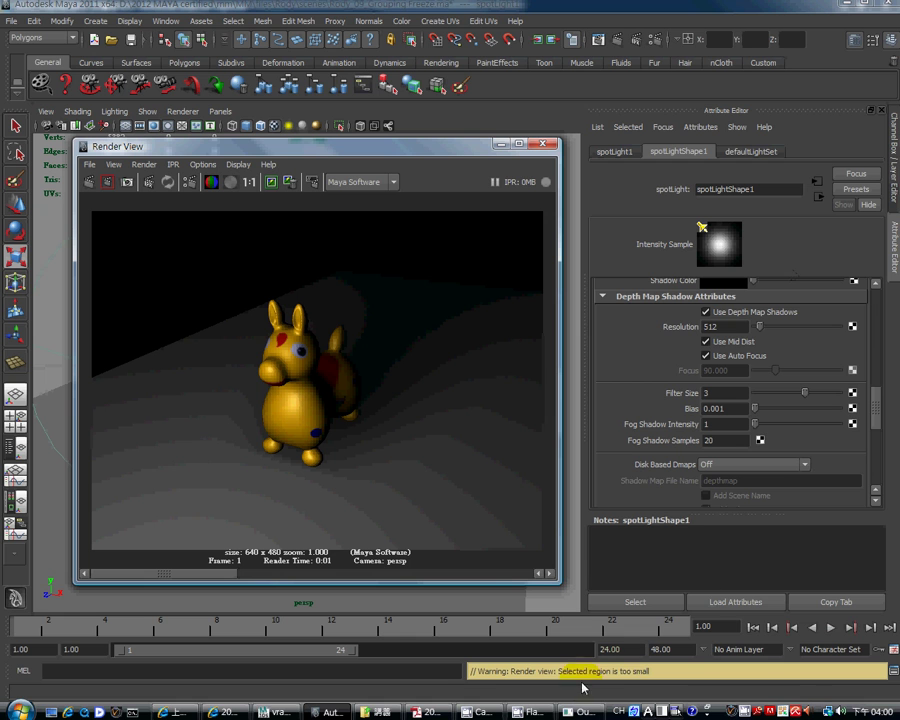
{"action": "left_click_drag", "start_coordinate": [368, 146], "coordinate": [305, 55]}
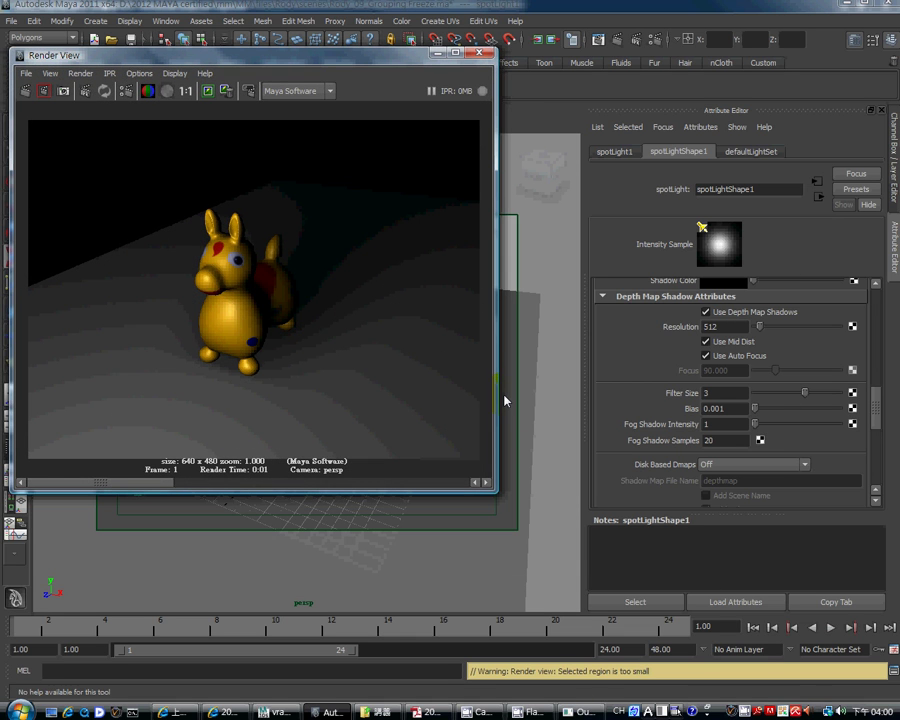